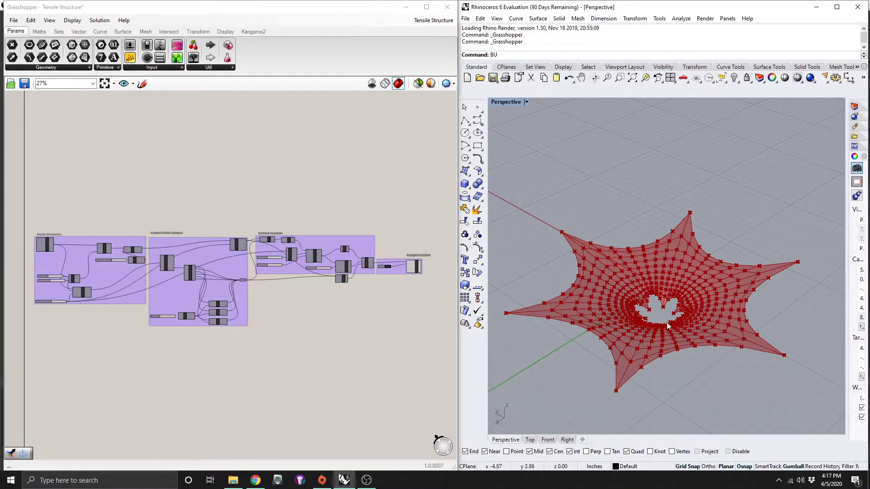
- Orbit the Rhino Perspective view around the relaxed membrane
{"action": "mouse_move", "coordinate": [667, 323]}
{"action": "right_mouse_down"}
{"action": "mouse_move", "coordinate": [661, 329]}
{"action": "mouse_move", "coordinate": [668, 306]}
{"action": "right_mouse_up"}
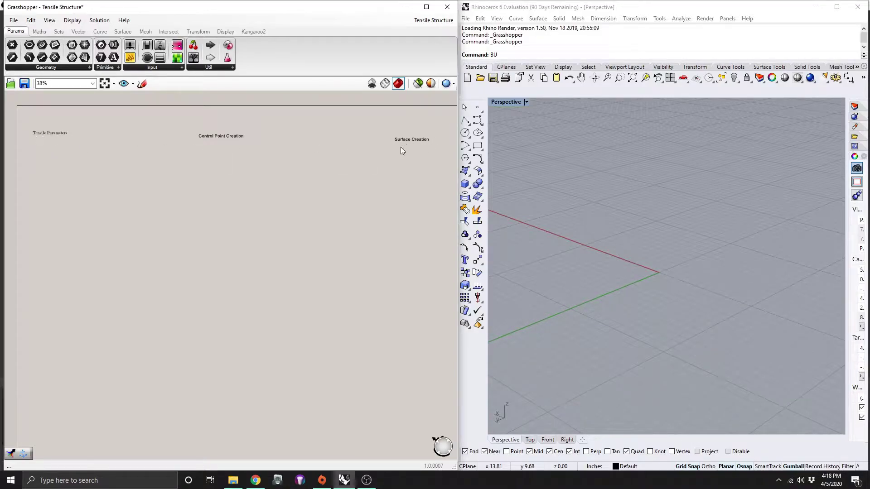
- Zoom in on the Tensile Parameters group with its unwired point, circle, move, polygon and slider components
{"action": "double_click", "coordinate": [358, 155]}
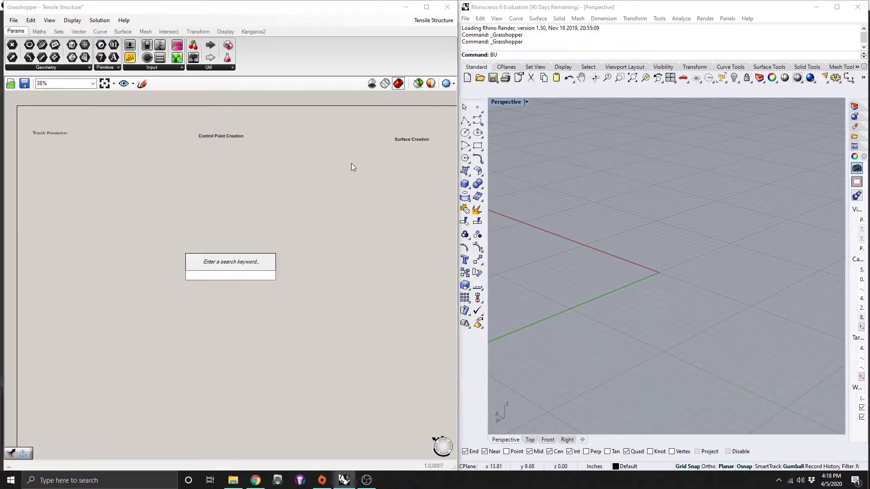
{"action": "type", "text": "scrib"}
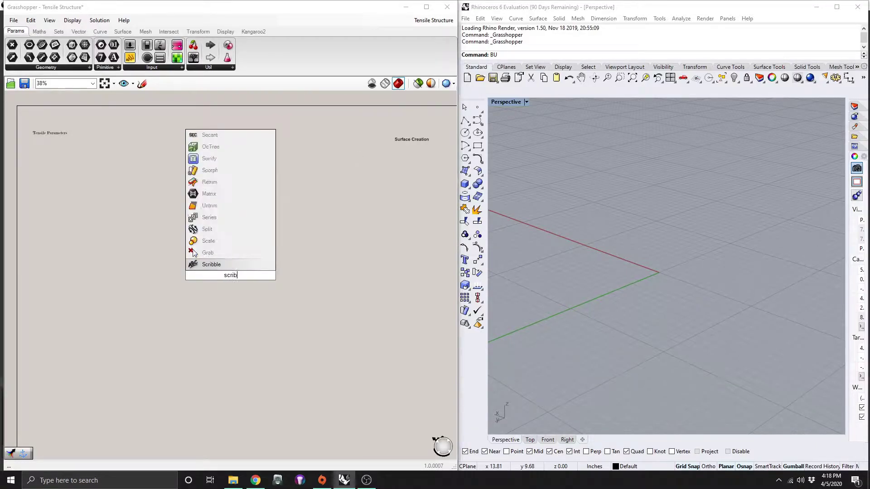
{"action": "key", "text": "Escape"}
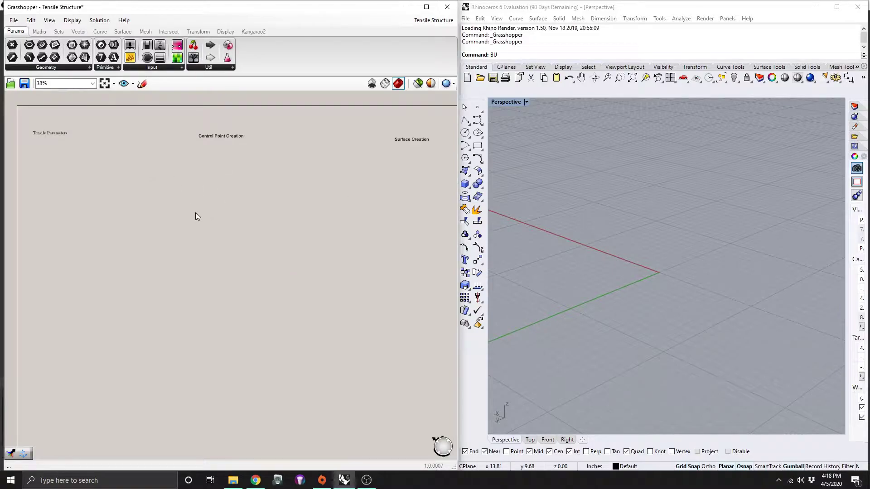
{"action": "right_click_drag", "start_coordinate": [43, 159], "coordinate": [185, 172]}
{"action": "scroll", "coordinate": [151, 171], "scroll_direction": "up", "scroll_amount": 4}
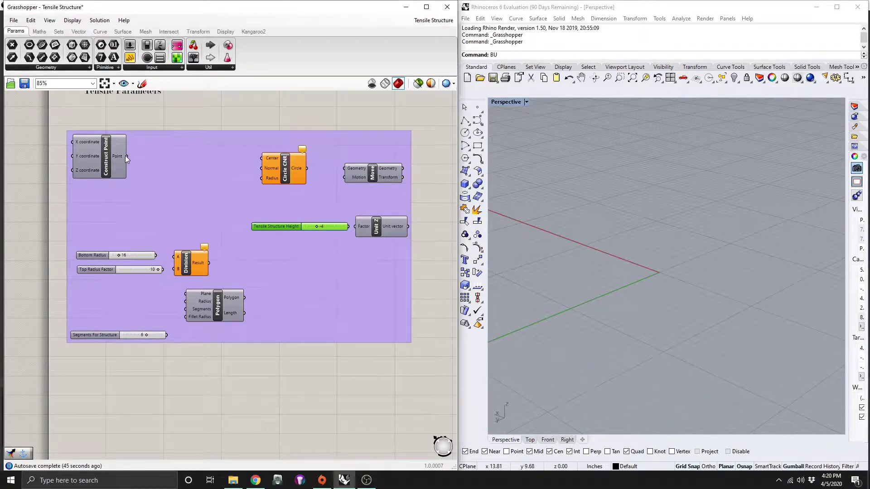
- Wire the base point into the Polygon's plane and the Circle CNR centre
{"action": "left_click_drag", "start_coordinate": [126, 157], "coordinate": [186, 296]}
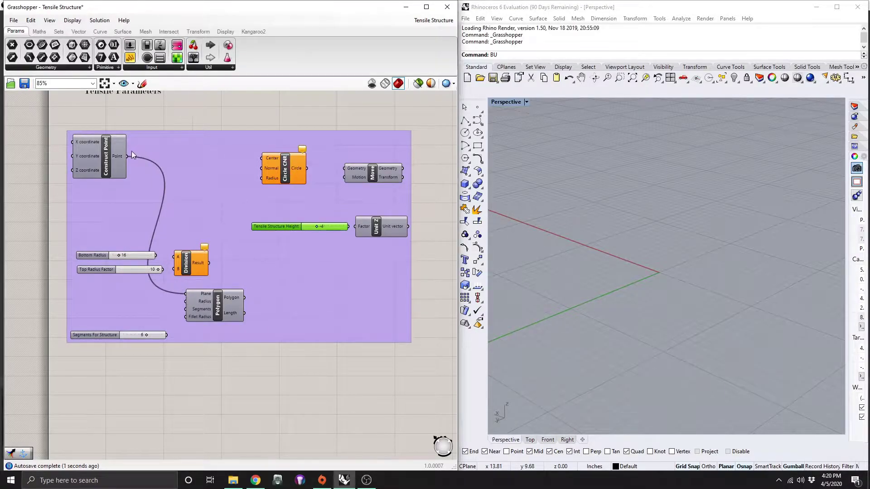
{"action": "left_click_drag", "start_coordinate": [126, 156], "coordinate": [258, 162]}
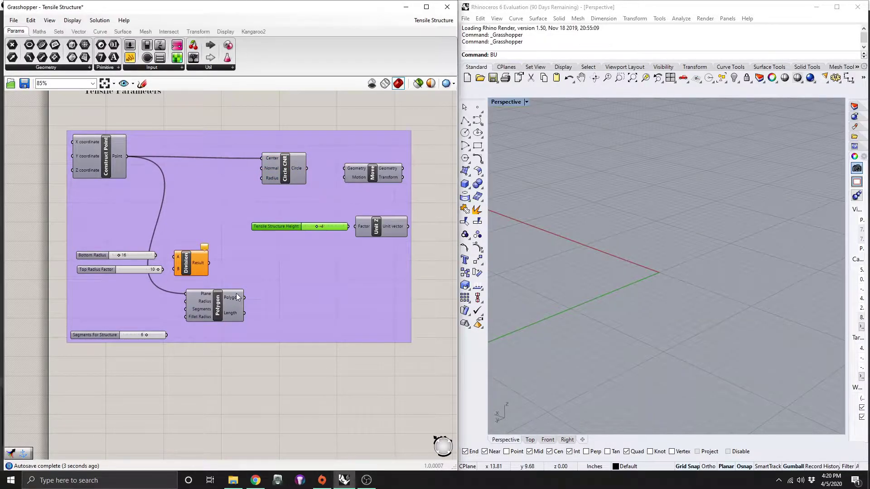
{"action": "left_click_drag", "start_coordinate": [135, 264], "coordinate": [136, 269]}
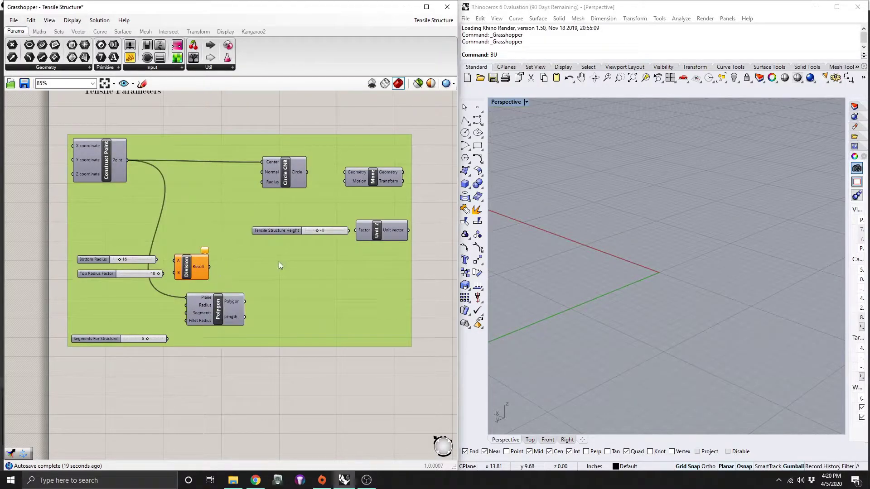
{"action": "left_click", "coordinate": [298, 177]}
{"action": "left_click", "coordinate": [229, 317]}
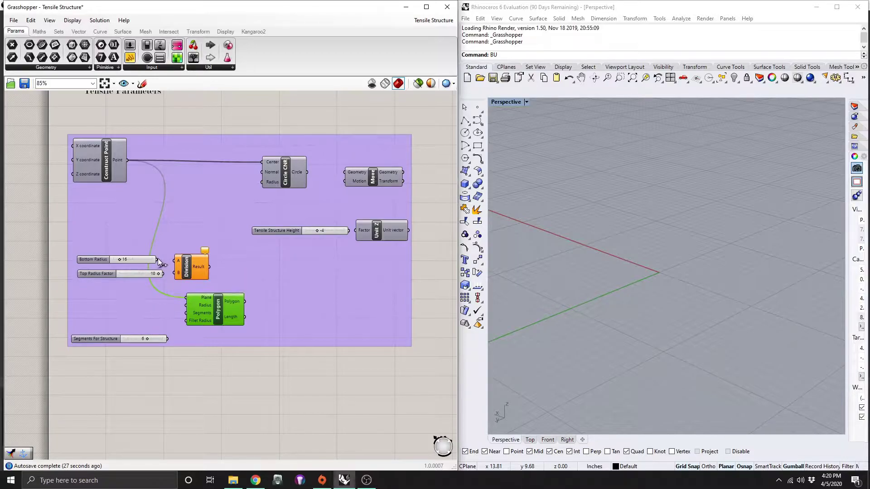
- Wire Bottom Radius and Top Radius Factor through Division into Circle radius, plus Polygon radius and Segments For Structure
{"action": "left_click_drag", "start_coordinate": [157, 259], "coordinate": [174, 261]}
{"action": "left_click_drag", "start_coordinate": [167, 274], "coordinate": [185, 305]}
{"action": "left_click", "coordinate": [163, 273]}
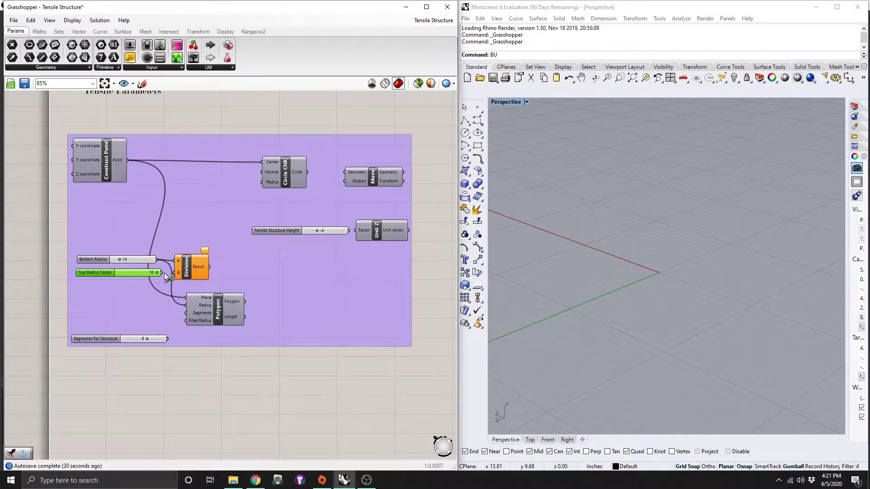
{"action": "left_click_drag", "start_coordinate": [165, 273], "coordinate": [178, 273]}
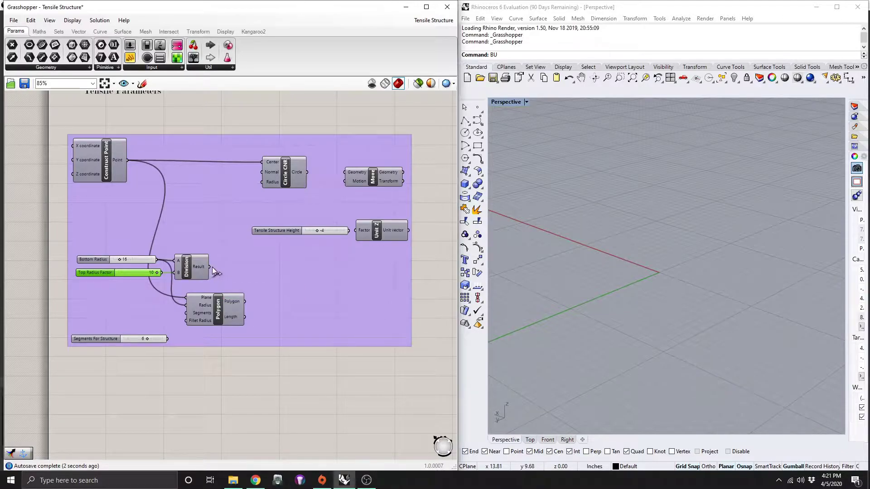
{"action": "left_click_drag", "start_coordinate": [210, 267], "coordinate": [260, 183]}
{"action": "left_click", "coordinate": [202, 314]}
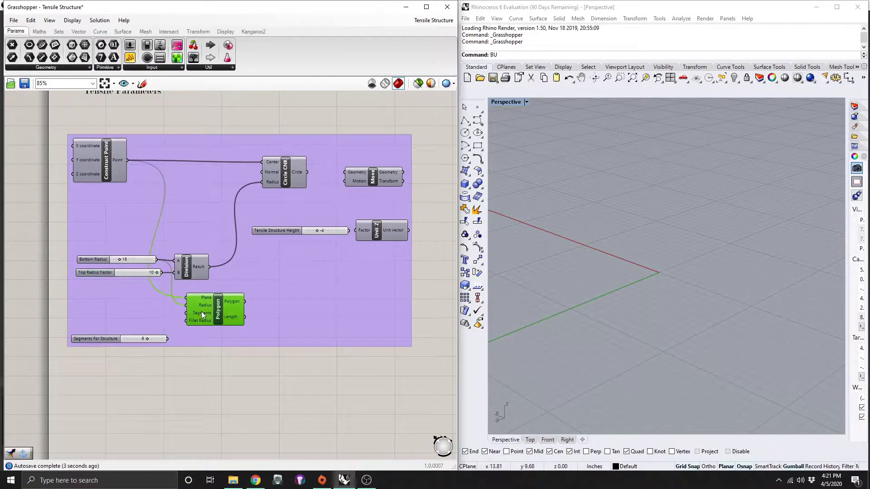
{"action": "left_click", "coordinate": [79, 341]}
{"action": "left_click_drag", "start_coordinate": [167, 339], "coordinate": [171, 320]}
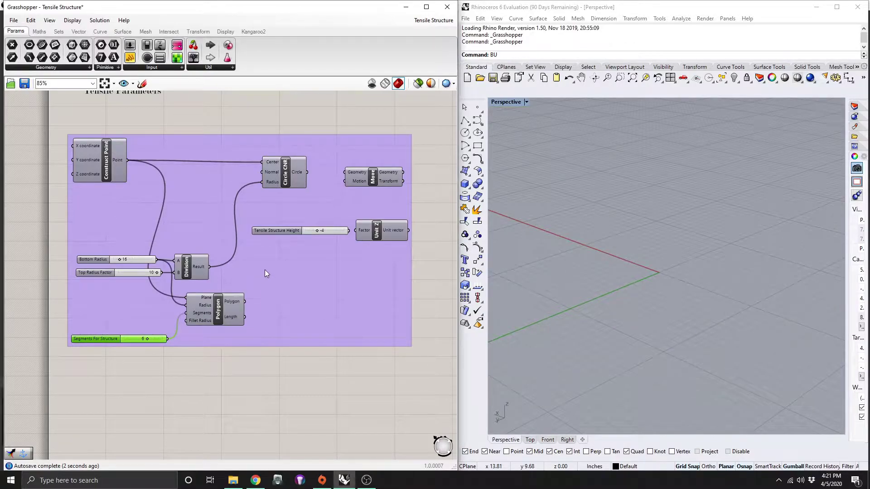
- Turn on Rhino preview for all Tensile Parameters components
{"action": "scroll", "coordinate": [265, 270], "scroll_direction": "right", "scroll_amount": 3}
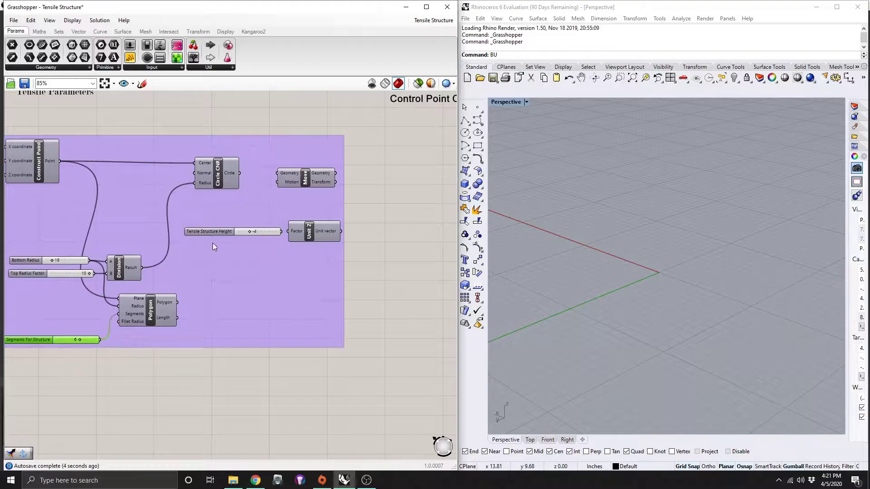
{"action": "left_click", "coordinate": [238, 167]}
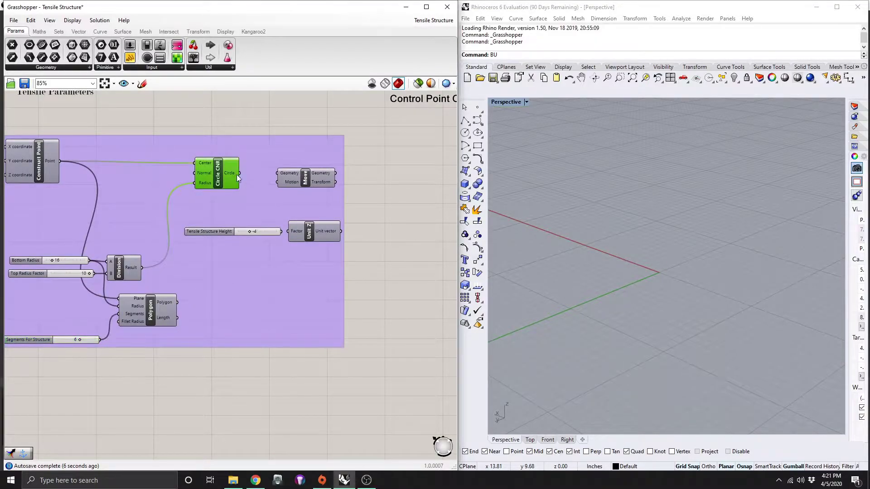
{"action": "scroll", "coordinate": [311, 362], "scroll_direction": "down", "scroll_amount": 1}
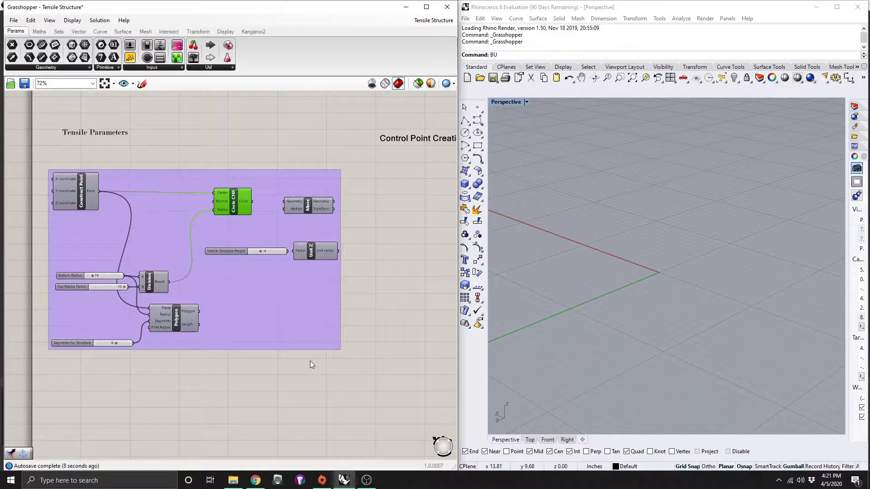
{"action": "left_click", "coordinate": [376, 364]}
{"action": "right_click_drag", "start_coordinate": [385, 359], "coordinate": [353, 339]}
{"action": "left_click_drag", "start_coordinate": [352, 339], "coordinate": [20, 113]}
{"action": "middle_click", "coordinate": [84, 186]}
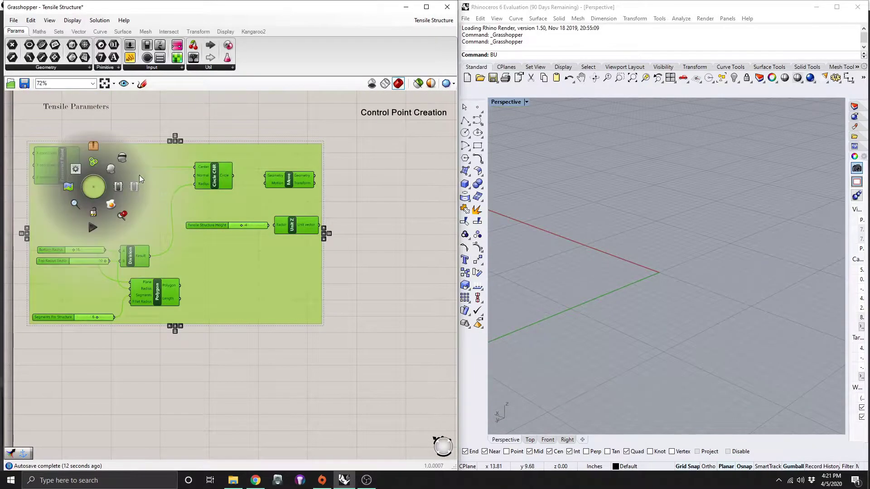
{"action": "left_click", "coordinate": [108, 170]}
{"action": "left_click", "coordinate": [348, 220]}
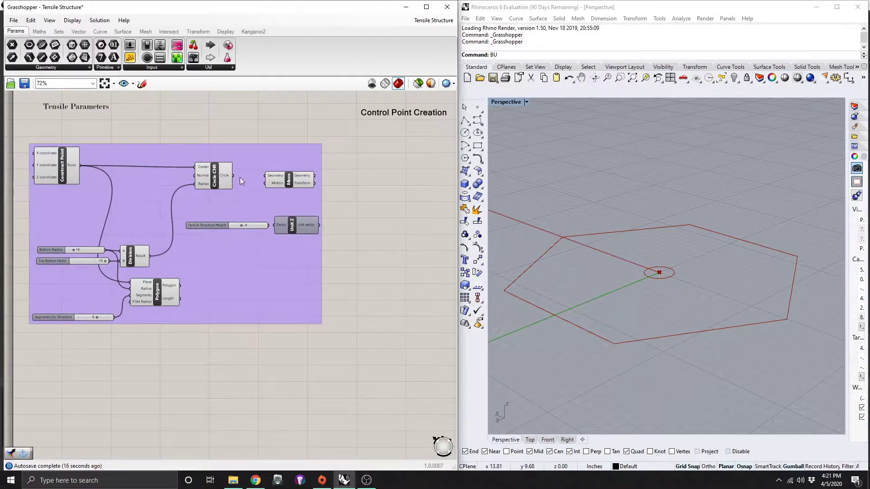
- Move the circle upward by Tensile Structure Height via a Unit Z vector
{"action": "left_click_drag", "start_coordinate": [233, 176], "coordinate": [265, 176]}
{"action": "left_click_drag", "start_coordinate": [268, 227], "coordinate": [291, 230]}
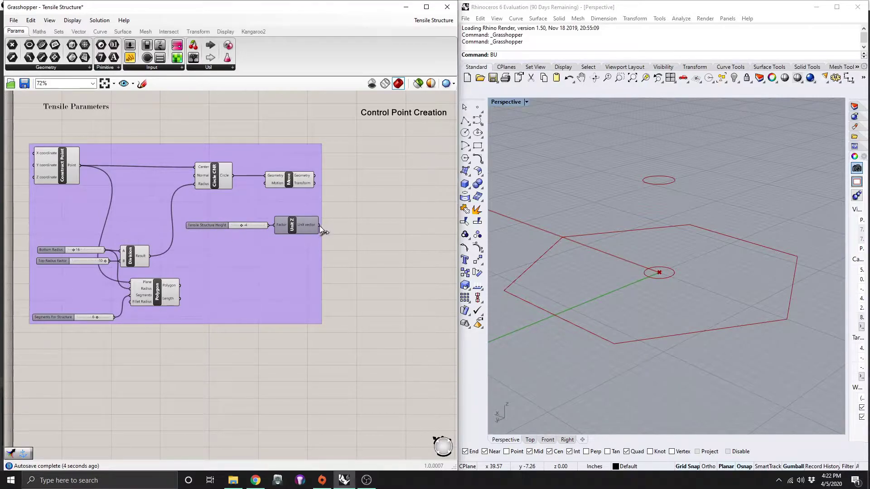
{"action": "left_click_drag", "start_coordinate": [319, 225], "coordinate": [264, 183]}
{"action": "right_click_drag", "start_coordinate": [697, 358], "coordinate": [680, 313]}
{"action": "right_click_drag", "start_coordinate": [657, 277], "coordinate": [664, 317]}
- Hide the original Circle CNR preview so only the hexagon and moved circle show
{"action": "left_click", "coordinate": [253, 163]}
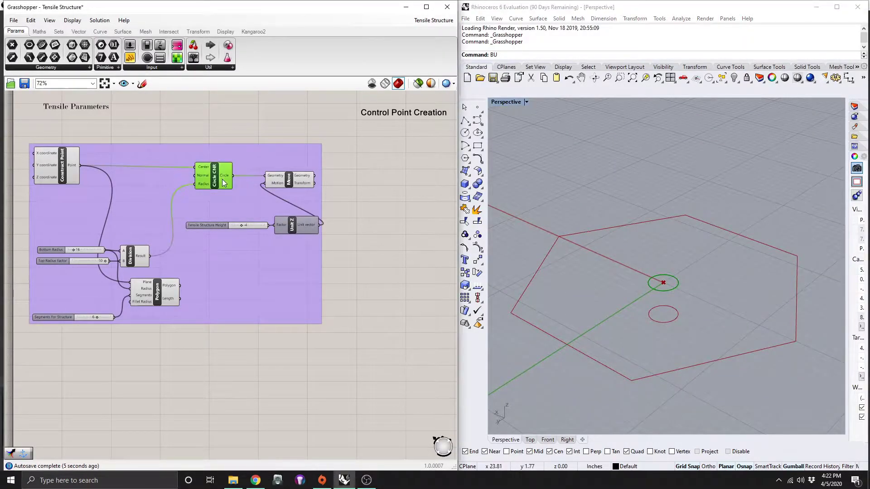
{"action": "left_click", "coordinate": [223, 183]}
{"action": "middle_click", "coordinate": [223, 182]}
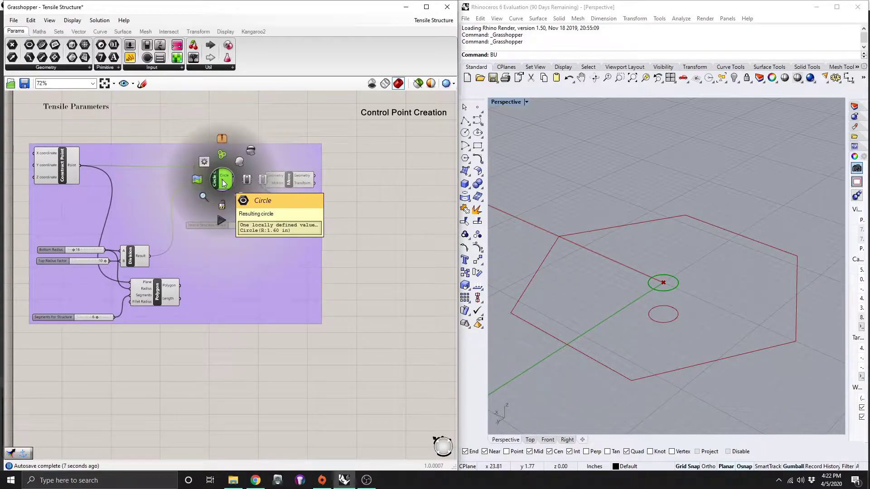
{"action": "left_click", "coordinate": [251, 151]}
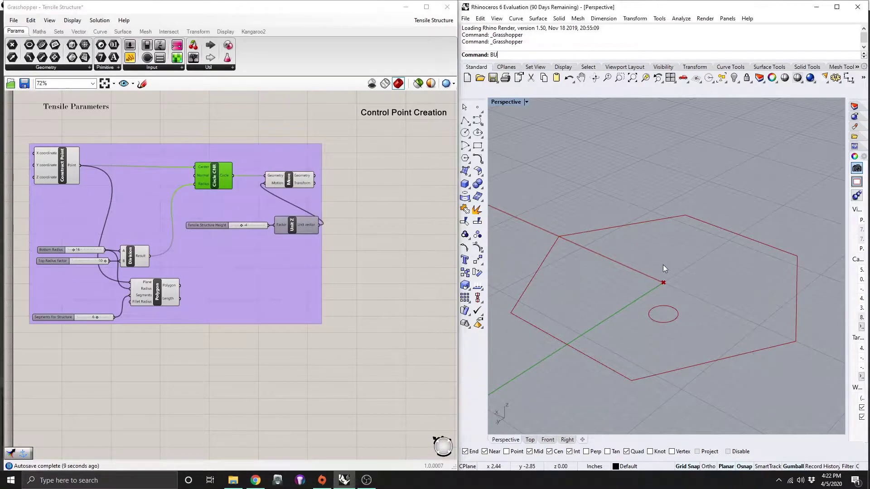
{"action": "right_click_drag", "start_coordinate": [662, 265], "coordinate": [695, 222]}
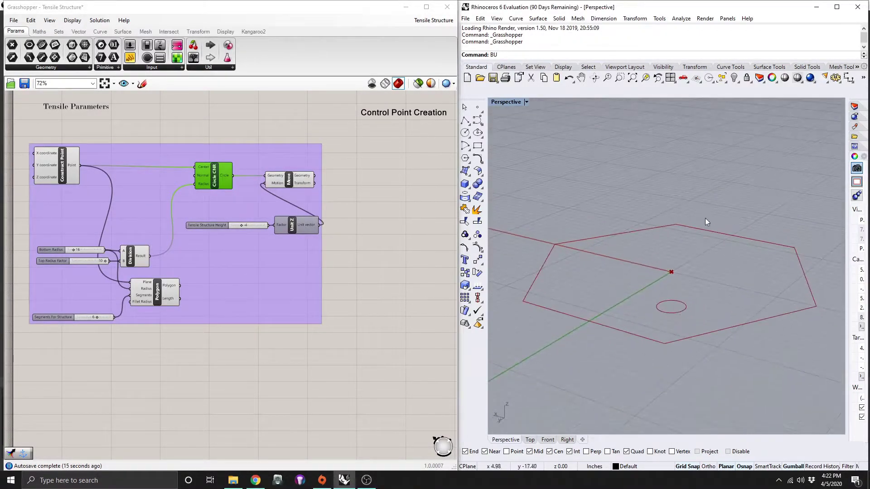
{"action": "right_click_drag", "start_coordinate": [332, 284], "coordinate": [64, 294]}
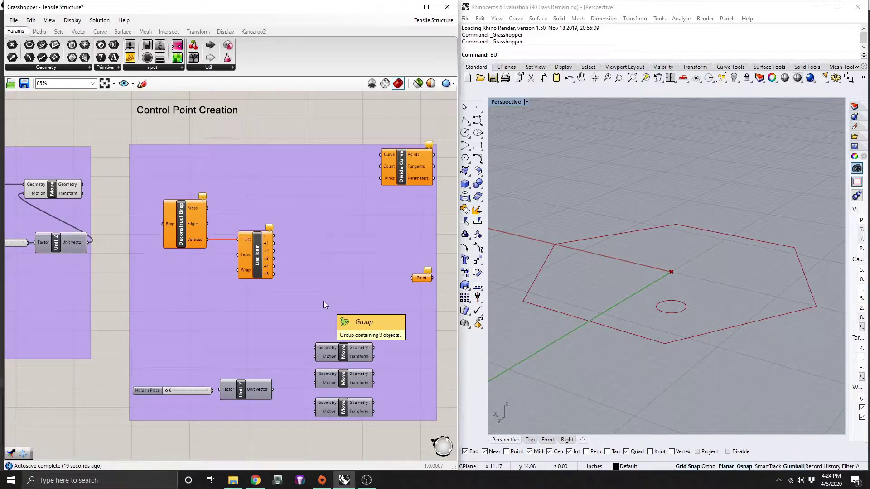
- Feed the hexagon polygon into Deconstruct Brep and the moved circle into Divide Curve's Curve input
{"action": "right_click_drag", "start_coordinate": [217, 279], "coordinate": [368, 271]}
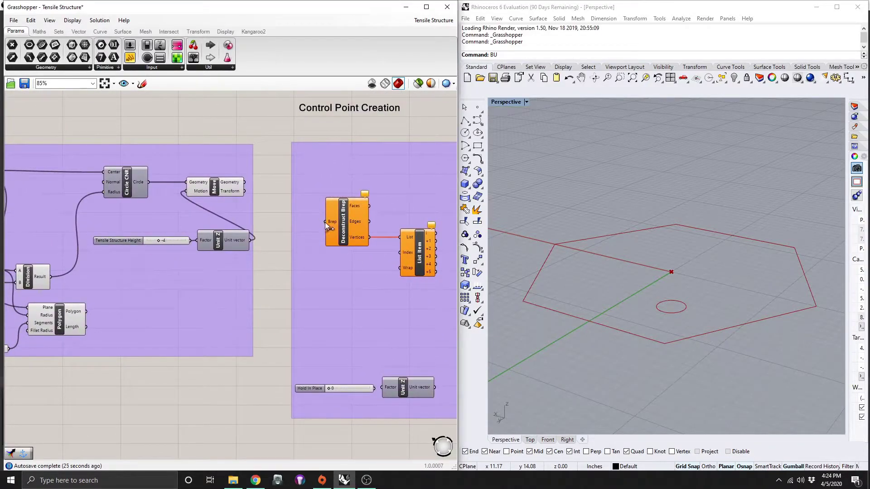
{"action": "left_click_drag", "start_coordinate": [325, 222], "coordinate": [86, 312]}
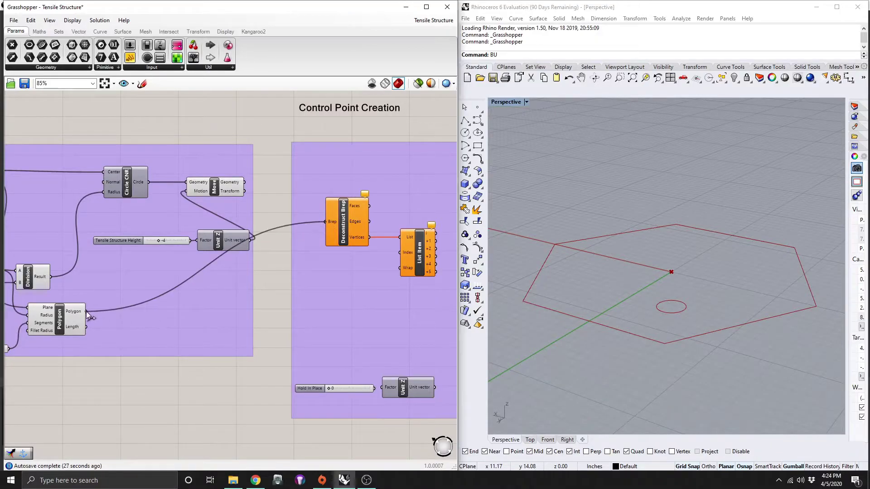
{"action": "right_click_drag", "start_coordinate": [265, 257], "coordinate": [120, 258]}
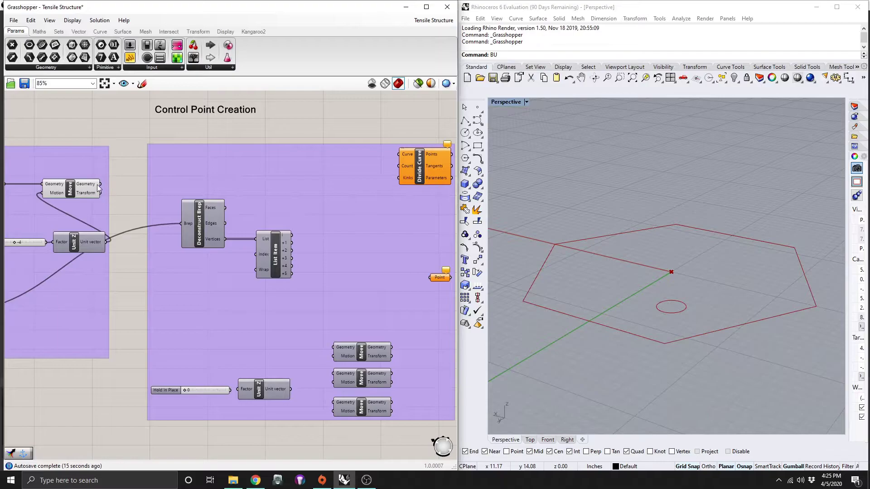
{"action": "left_click_drag", "start_coordinate": [101, 184], "coordinate": [350, 159]}
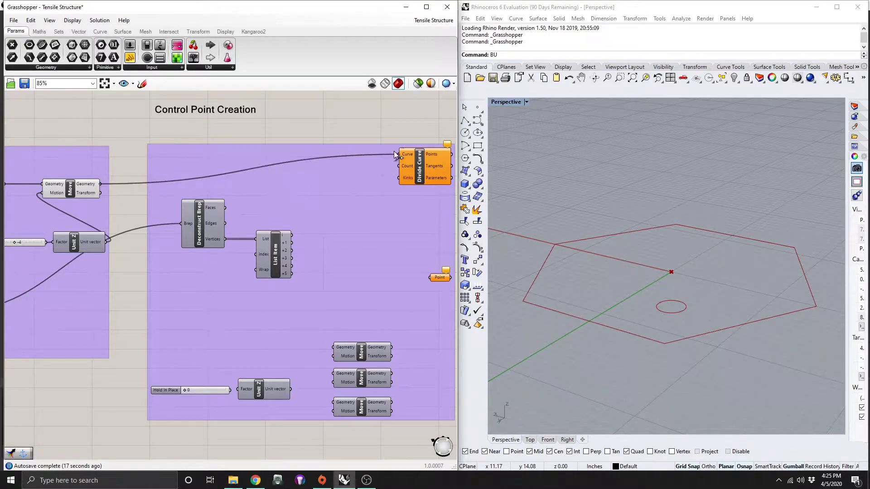
{"action": "left_click_drag", "start_coordinate": [394, 153], "coordinate": [396, 157]}
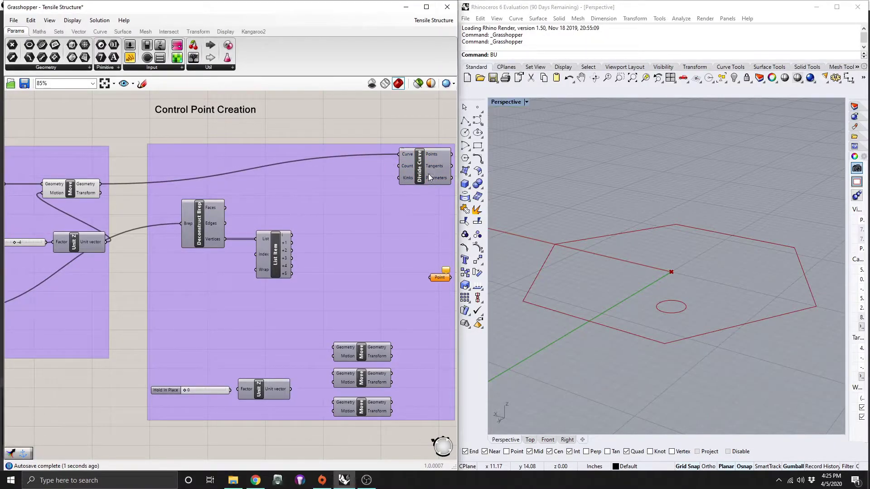
{"action": "scroll", "coordinate": [404, 295], "scroll_direction": "down", "scroll_amount": 2}
{"action": "left_click_drag", "start_coordinate": [379, 371], "coordinate": [107, 129]}
- Enable preview for the Control Point Creation components and wire Divide Curve's Count input
{"action": "middle_click", "coordinate": [108, 129]}
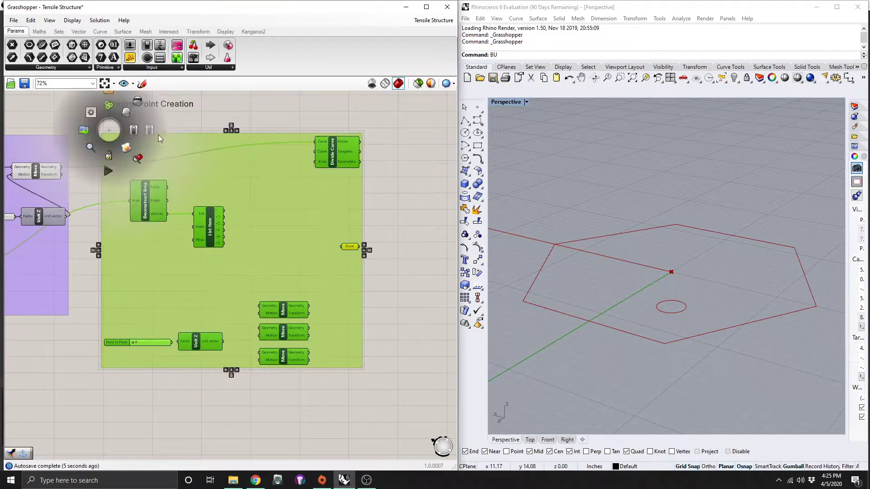
{"action": "left_click", "coordinate": [129, 116]}
{"action": "left_click", "coordinate": [302, 204]}
{"action": "scroll", "coordinate": [303, 204], "scroll_direction": "up", "scroll_amount": 2}
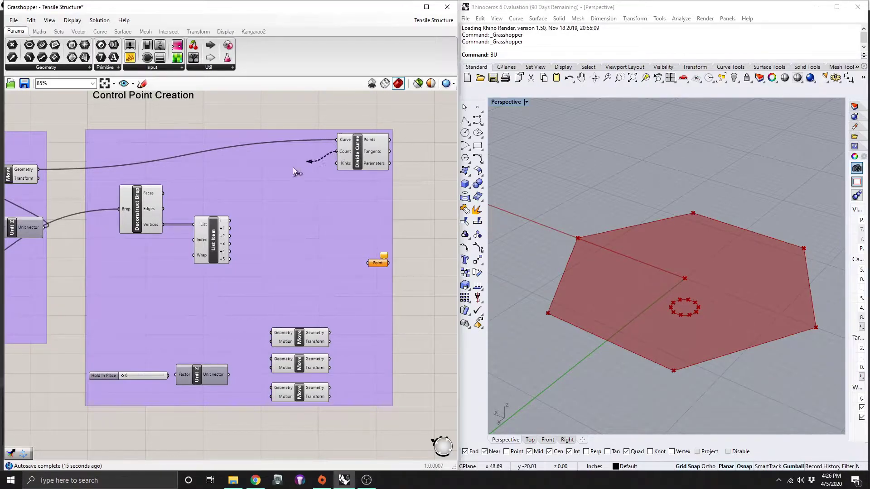
{"action": "left_click_drag", "start_coordinate": [256, 174], "coordinate": [56, 339]}
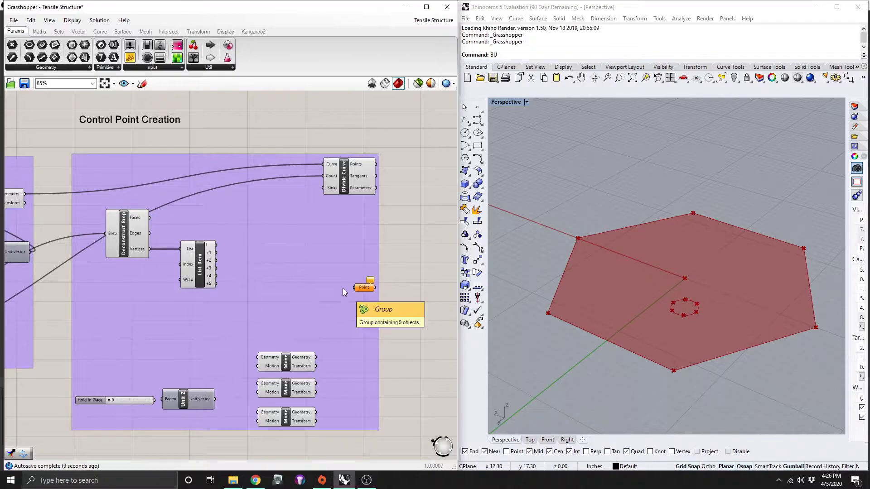
{"action": "right_click_drag", "start_coordinate": [303, 254], "coordinate": [335, 238]}
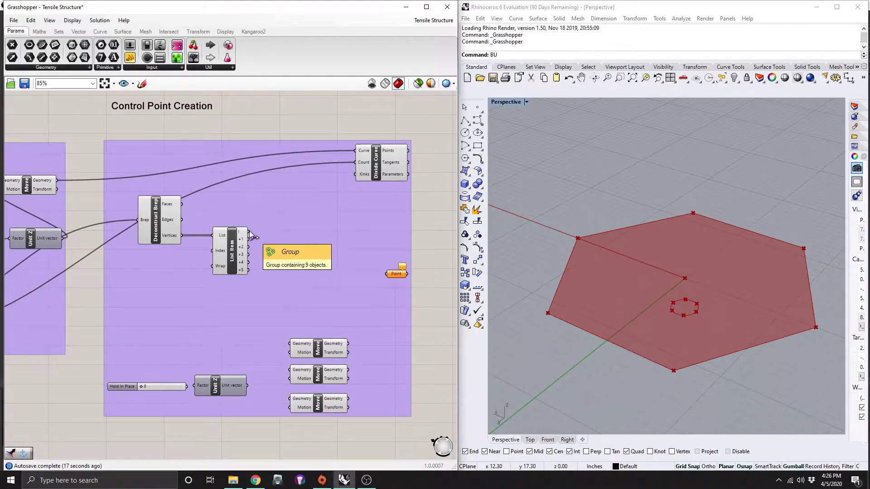
- Route List Item vertex i through the first Move into Point, and send +1 straight to Point
{"action": "left_click_drag", "start_coordinate": [249, 232], "coordinate": [290, 344]}
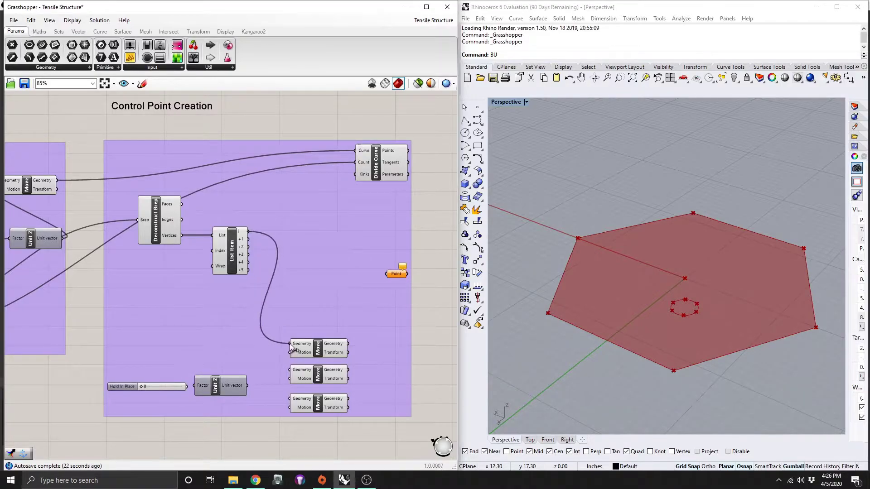
{"action": "scroll", "coordinate": [242, 251], "scroll_direction": "up", "scroll_amount": 6}
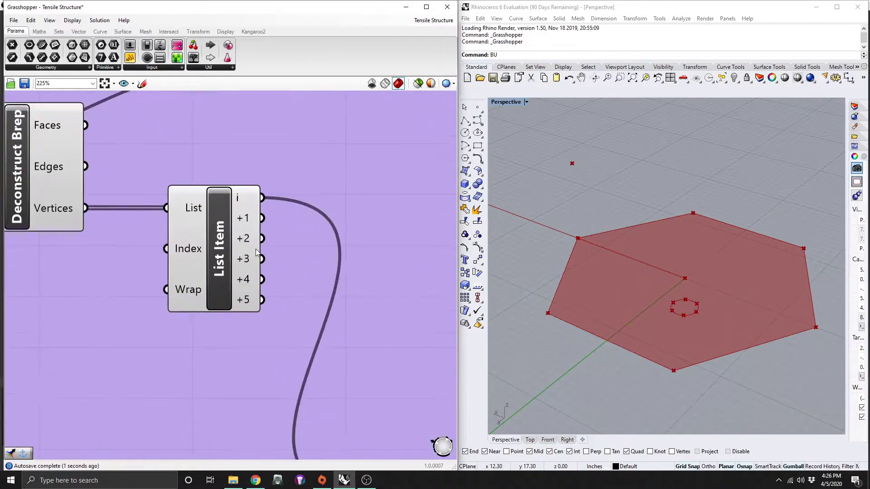
{"action": "scroll", "coordinate": [256, 249], "scroll_direction": "up", "scroll_amount": 2}
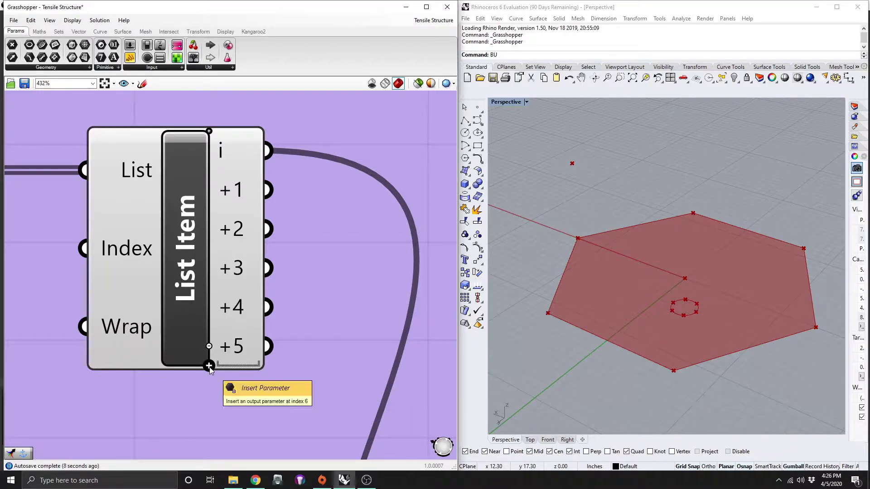
{"action": "scroll", "coordinate": [284, 333], "scroll_direction": "down", "scroll_amount": 4}
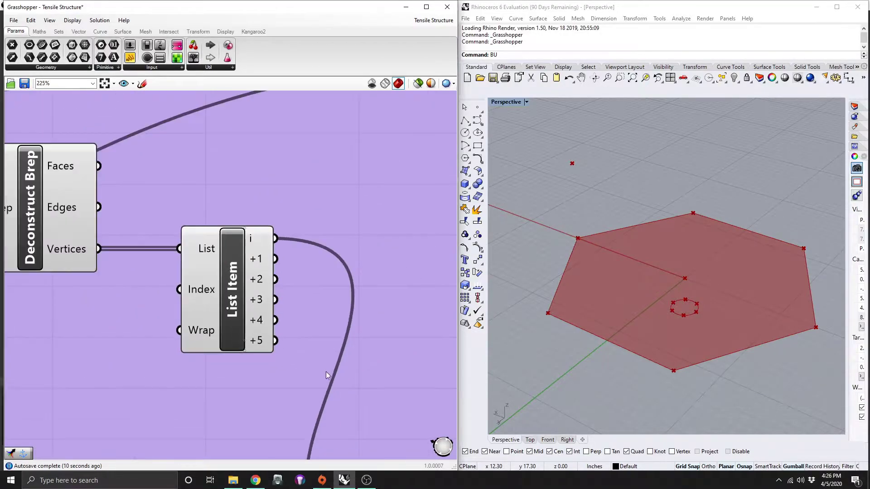
{"action": "scroll", "coordinate": [328, 369], "scroll_direction": "down", "scroll_amount": 4}
{"action": "right_click_drag", "start_coordinate": [328, 369], "coordinate": [385, 426]}
{"action": "scroll", "coordinate": [290, 389], "scroll_direction": "up", "scroll_amount": 3}
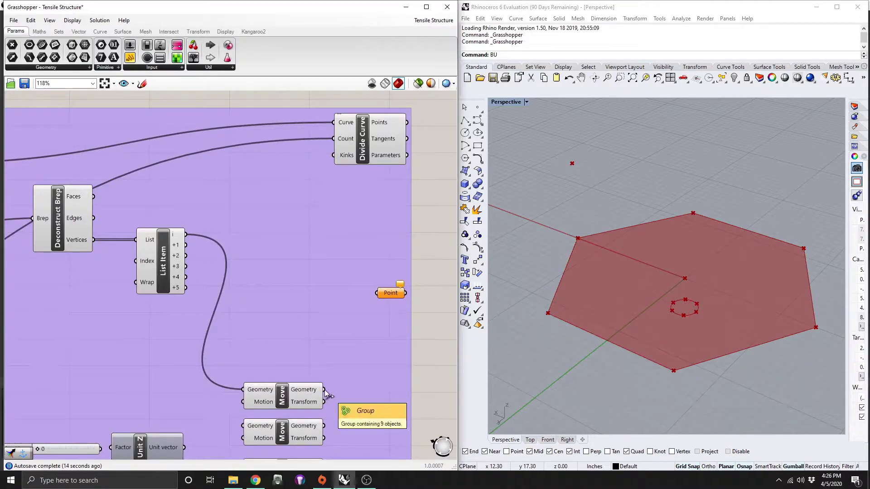
{"action": "left_click_drag", "start_coordinate": [325, 390], "coordinate": [379, 296]}
{"action": "right_click_drag", "start_coordinate": [355, 395], "coordinate": [348, 357]}
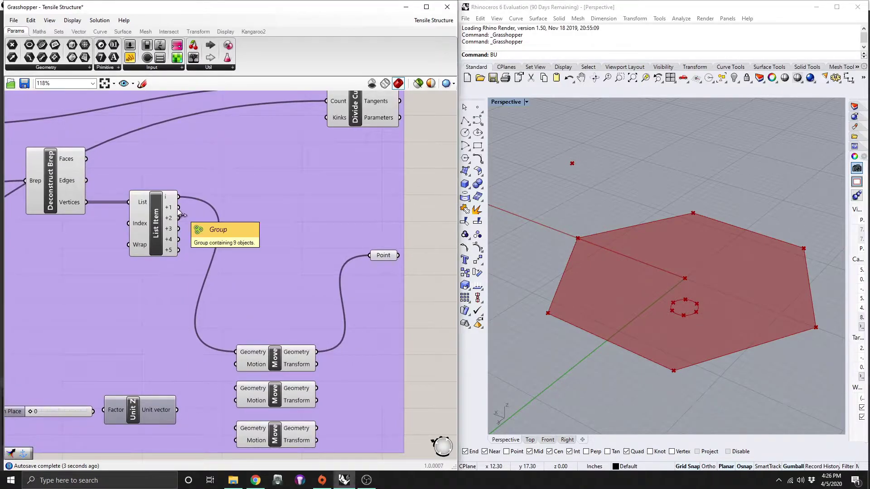
{"action": "left_click_drag", "start_coordinate": [179, 208], "coordinate": [369, 257]}
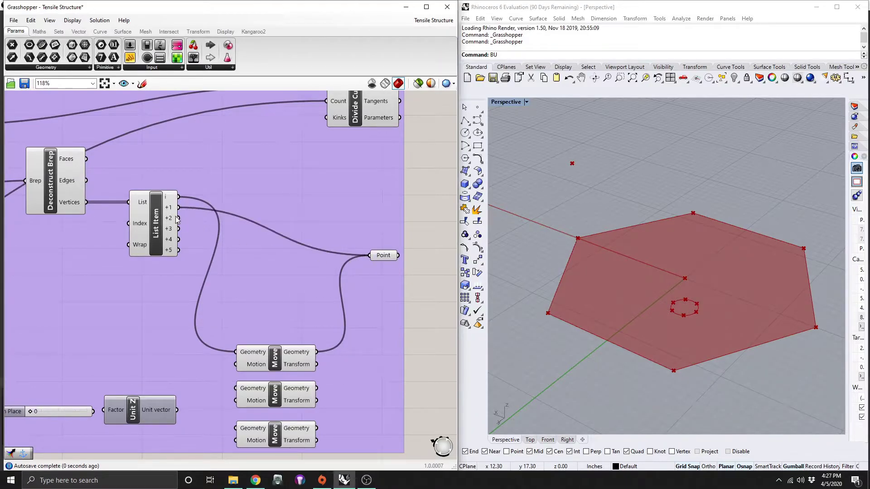
- Route vertices +2 and +4 through the other Moves into Point, with +3 and +5 directly
{"action": "left_click_drag", "start_coordinate": [179, 218], "coordinate": [234, 389]}
{"action": "left_click_drag", "start_coordinate": [317, 388], "coordinate": [365, 256]}
{"action": "left_click_drag", "start_coordinate": [178, 229], "coordinate": [364, 256]}
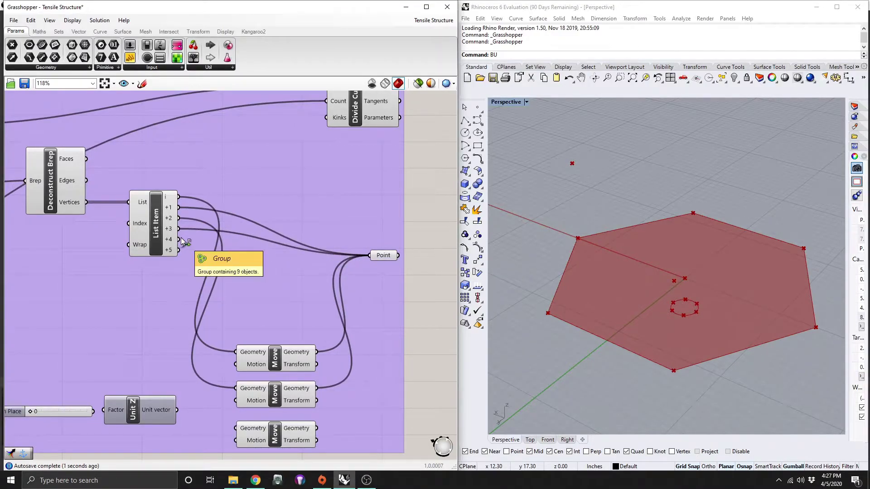
{"action": "left_click_drag", "start_coordinate": [179, 240], "coordinate": [236, 428]}
{"action": "left_click_drag", "start_coordinate": [319, 431], "coordinate": [365, 257]}
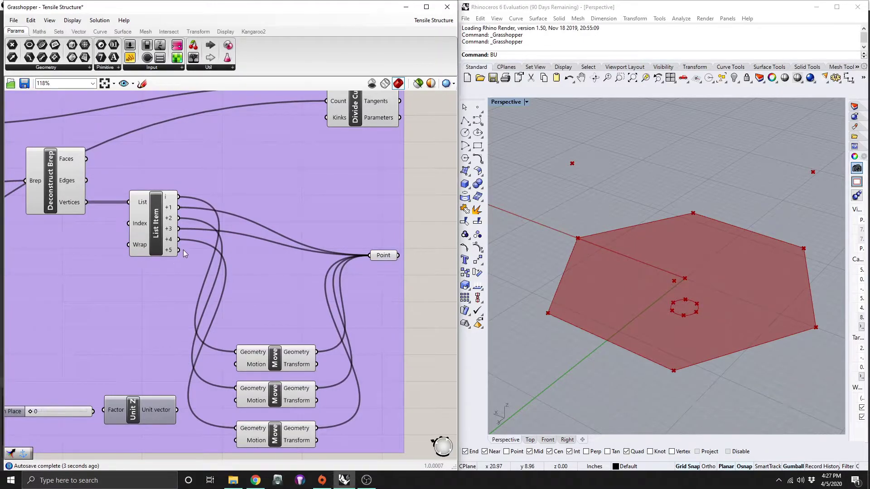
{"action": "left_click_drag", "start_coordinate": [180, 250], "coordinate": [365, 258]}
{"action": "scroll", "coordinate": [685, 256], "scroll_direction": "down", "scroll_amount": 3}
{"action": "scroll", "coordinate": [693, 244], "scroll_direction": "up", "scroll_amount": 2}
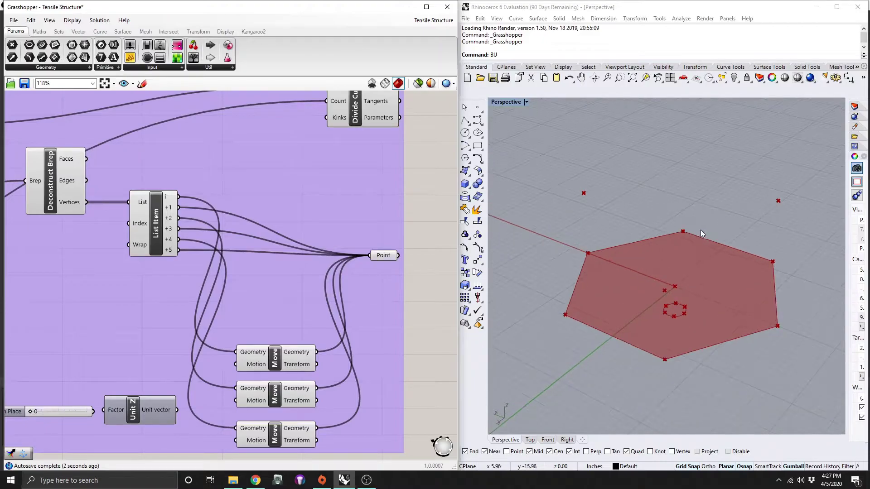
- Drive Unit Z with the Hold In Place slider (0) and feed its vector into each Move's Motion
{"action": "right_click_drag", "start_coordinate": [201, 370], "coordinate": [233, 338]}
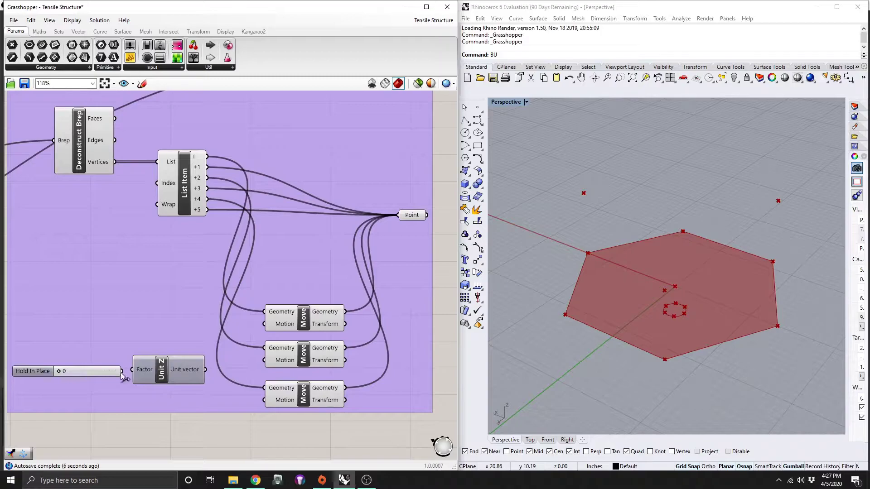
{"action": "left_click_drag", "start_coordinate": [121, 372], "coordinate": [132, 370]}
{"action": "left_click_drag", "start_coordinate": [206, 370], "coordinate": [264, 325]}
{"action": "left_click_drag", "start_coordinate": [264, 363], "coordinate": [264, 361]}
{"action": "left_click_drag", "start_coordinate": [210, 374], "coordinate": [265, 401]}
{"action": "left_click", "coordinate": [661, 363]}
{"action": "mouse_move", "coordinate": [679, 369]}
{"action": "right_mouse_down"}
{"action": "mouse_move", "coordinate": [680, 318]}
{"action": "mouse_move", "coordinate": [682, 356]}
{"action": "right_mouse_up"}
{"action": "scroll", "coordinate": [210, 267], "scroll_direction": "down", "scroll_amount": 4}
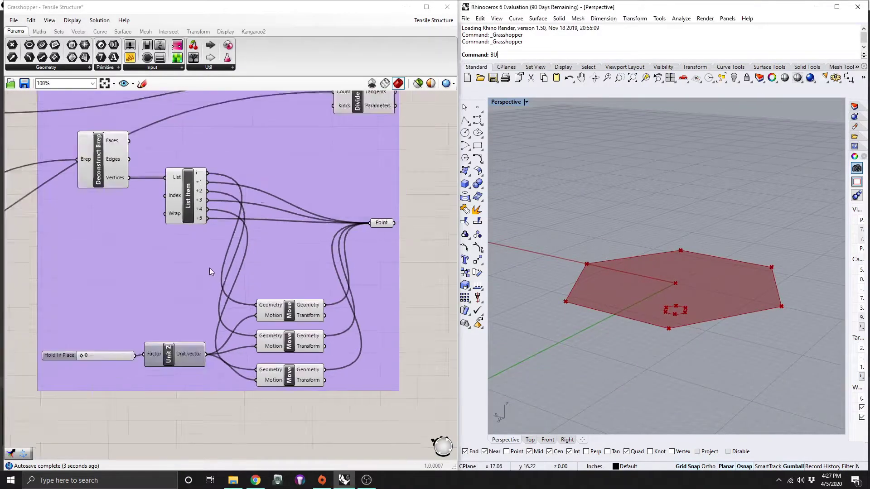
{"action": "right_click_drag", "start_coordinate": [211, 259], "coordinate": [242, 273]}
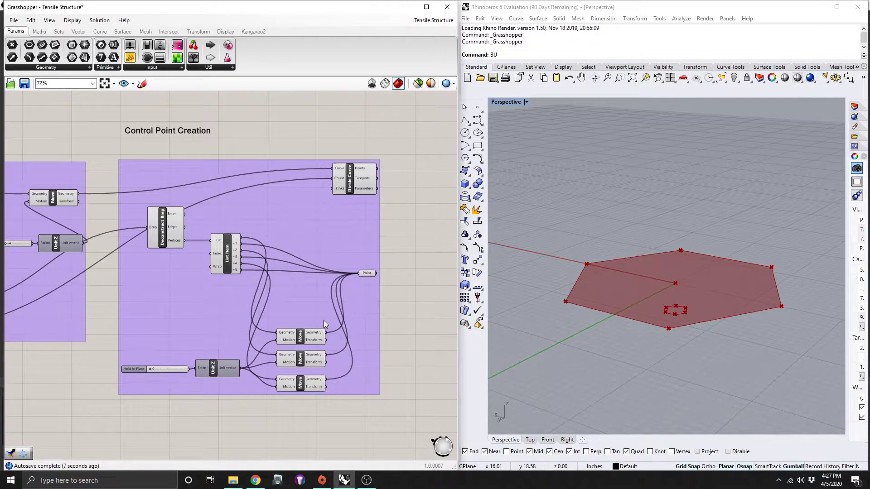
{"action": "right_click_drag", "start_coordinate": [324, 321], "coordinate": [76, 330]}
- Wire Divide Curve's points into the Line component's Start Point in Surface Creation
{"action": "scroll", "coordinate": [314, 263], "scroll_direction": "down", "scroll_amount": 2}
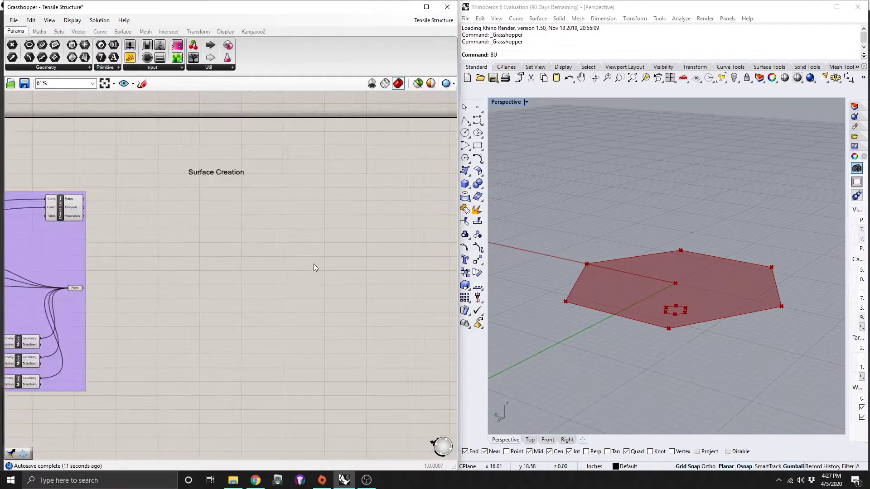
{"action": "scroll", "coordinate": [314, 262], "scroll_direction": "up", "scroll_amount": 2}
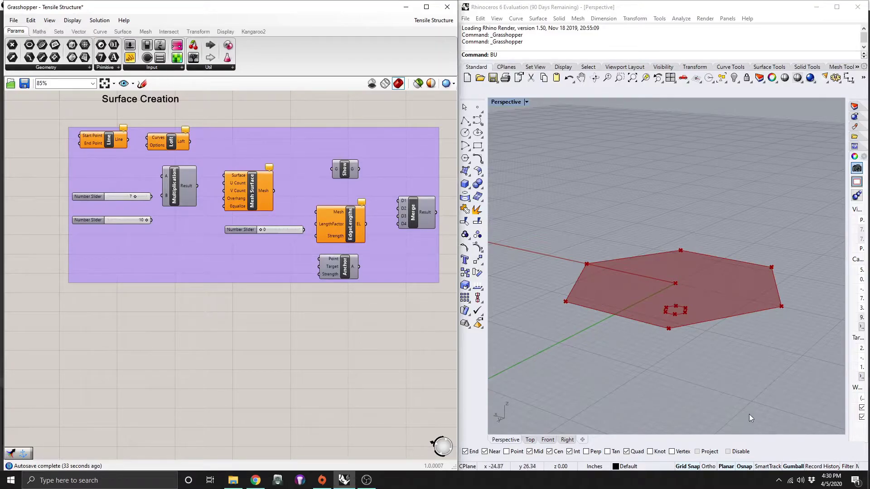
{"action": "right_click_drag", "start_coordinate": [748, 423], "coordinate": [670, 351]}
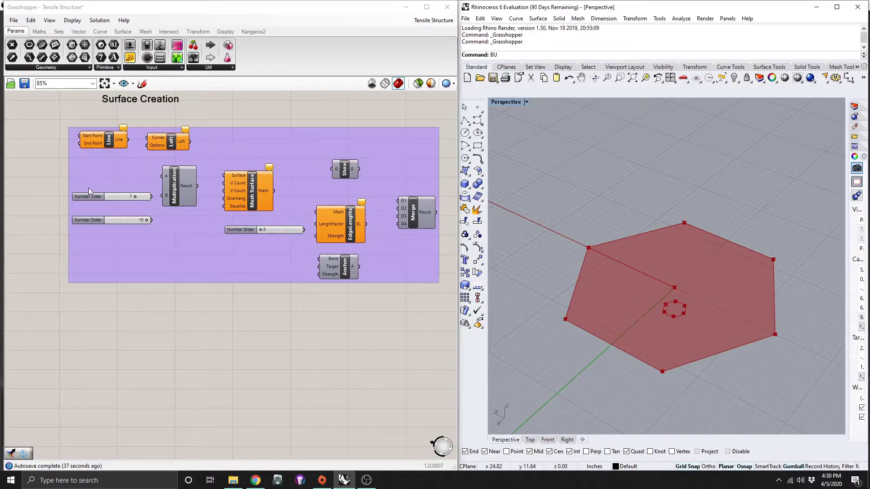
{"action": "right_click_drag", "start_coordinate": [89, 189], "coordinate": [288, 215]}
{"action": "left_click", "coordinate": [281, 189]}
{"action": "left_click_drag", "start_coordinate": [271, 187], "coordinate": [148, 187]}
- Connect Divide Curve points to Line's Start Point and the Point set to its End Point
{"action": "left_click", "coordinate": [122, 212]}
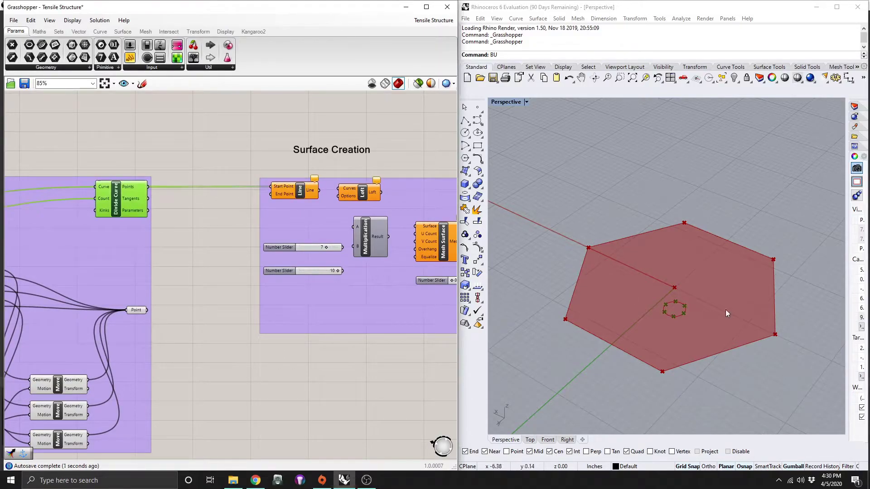
{"action": "left_click_drag", "start_coordinate": [271, 194], "coordinate": [147, 311]}
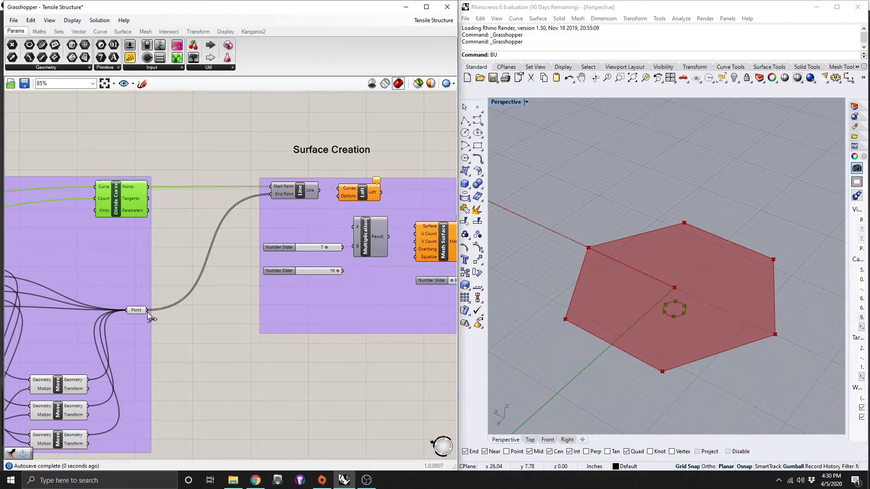
{"action": "scroll", "coordinate": [262, 239], "scroll_direction": "down", "scroll_amount": 3}
{"action": "right_click_drag", "start_coordinate": [352, 313], "coordinate": [377, 319]}
- Enable preview for the Surface Creation group, showing lines from hexagon corners to the circle's points
{"action": "left_click_drag", "start_coordinate": [377, 320], "coordinate": [104, 202]}
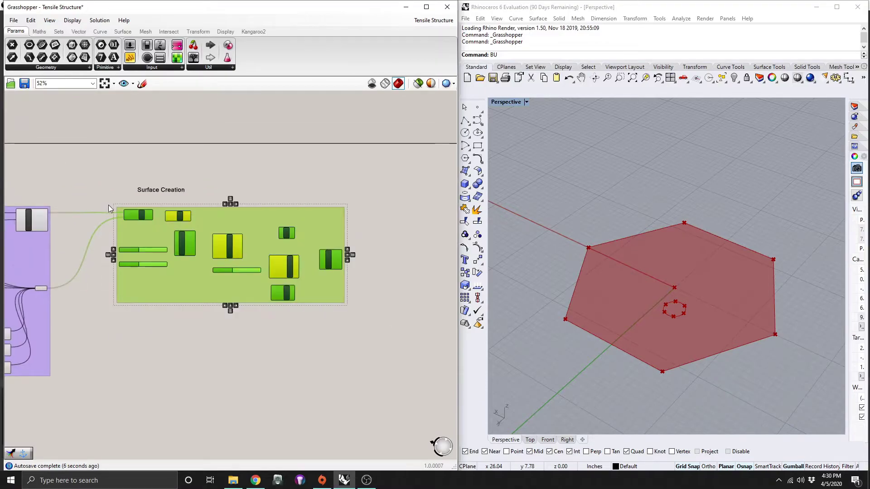
{"action": "middle_click", "coordinate": [108, 205]}
{"action": "left_click", "coordinate": [132, 181]}
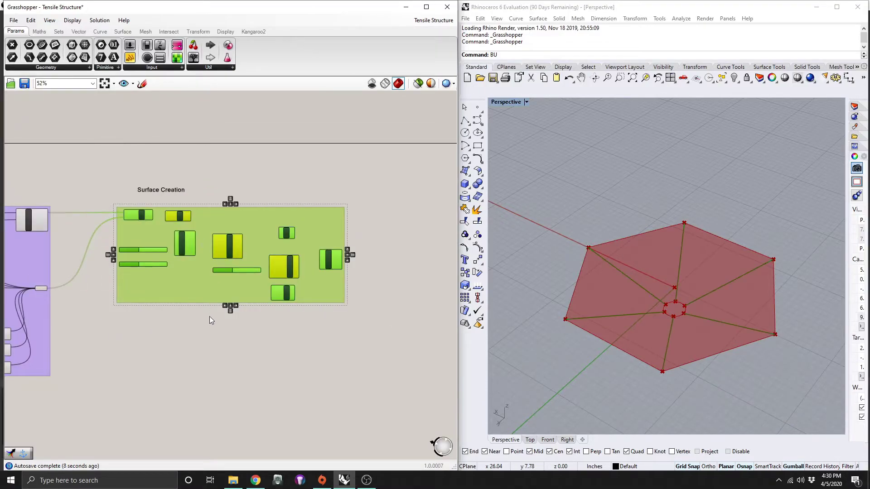
{"action": "left_click", "coordinate": [200, 324]}
{"action": "right_click_drag", "start_coordinate": [175, 336], "coordinate": [284, 339]}
{"action": "scroll", "coordinate": [172, 292], "scroll_direction": "up", "scroll_amount": 4}
{"action": "right_click_drag", "start_coordinate": [171, 292], "coordinate": [349, 335]}
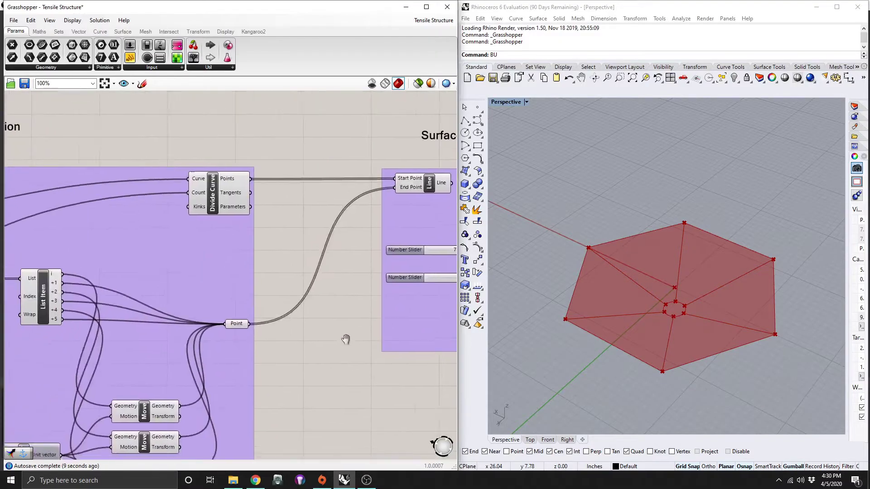
{"action": "scroll", "coordinate": [352, 311], "scroll_direction": "down", "scroll_amount": 3}
{"action": "scroll", "coordinate": [328, 300], "scroll_direction": "up", "scroll_amount": 2}
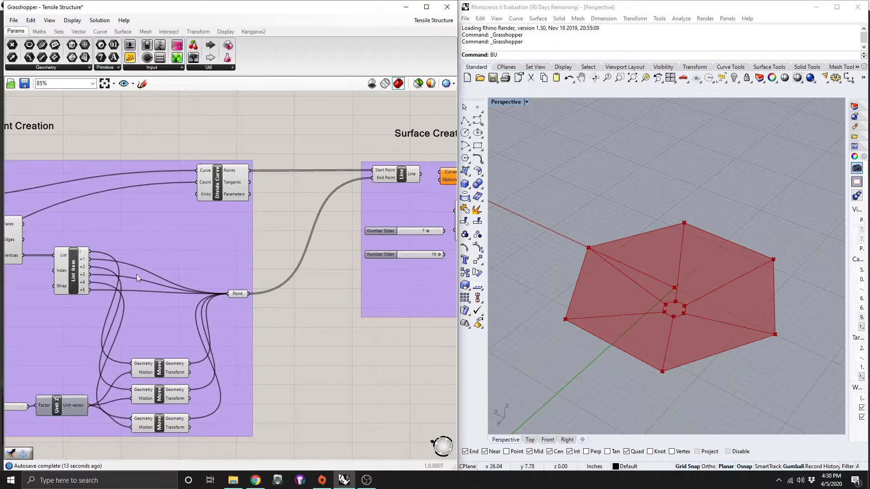
{"action": "right_click_drag", "start_coordinate": [413, 281], "coordinate": [214, 276]}
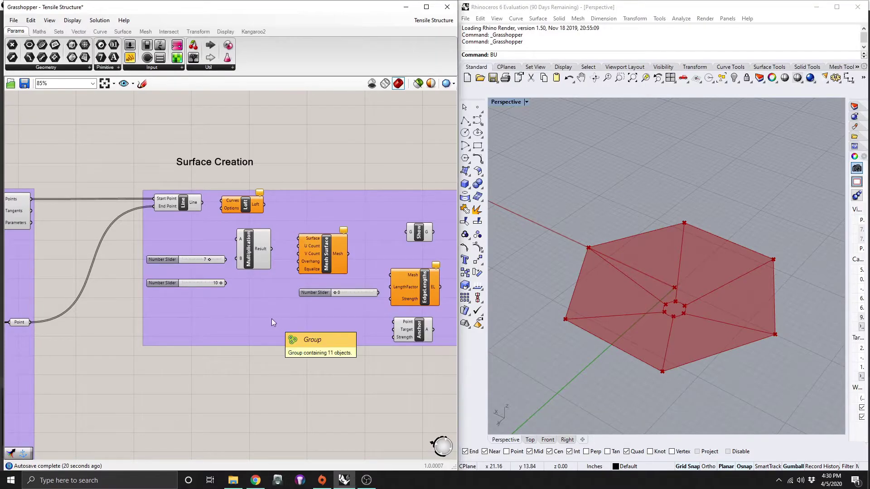
{"action": "scroll", "coordinate": [241, 217], "scroll_direction": "up", "scroll_amount": 2}
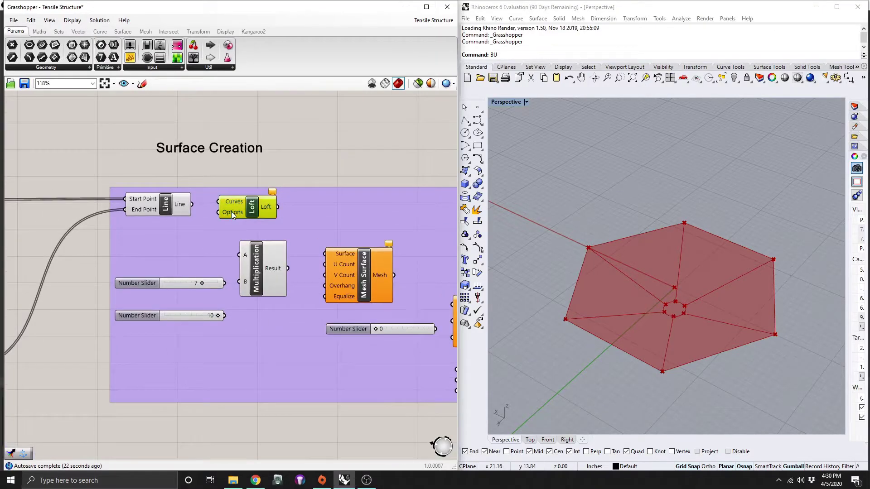
- Set the Loft to Closed loft and feed it the Line curves, forming a disc-shaped surface
{"action": "right_click", "coordinate": [232, 213]}
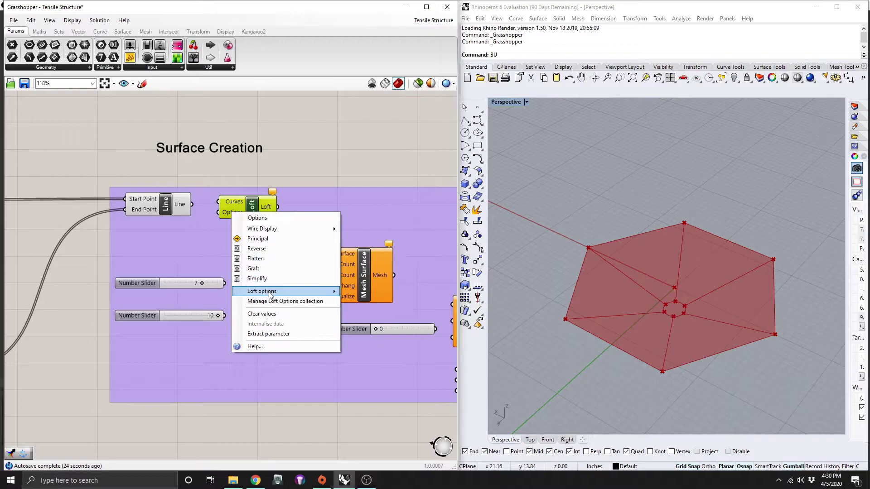
{"action": "mouse_move", "coordinate": [272, 295]}
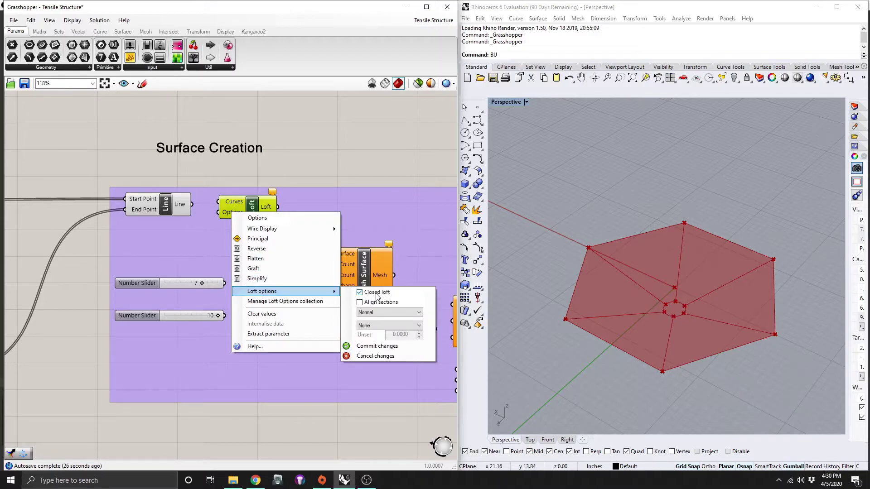
{"action": "left_click", "coordinate": [368, 346]}
{"action": "left_click_drag", "start_coordinate": [194, 203], "coordinate": [219, 202]}
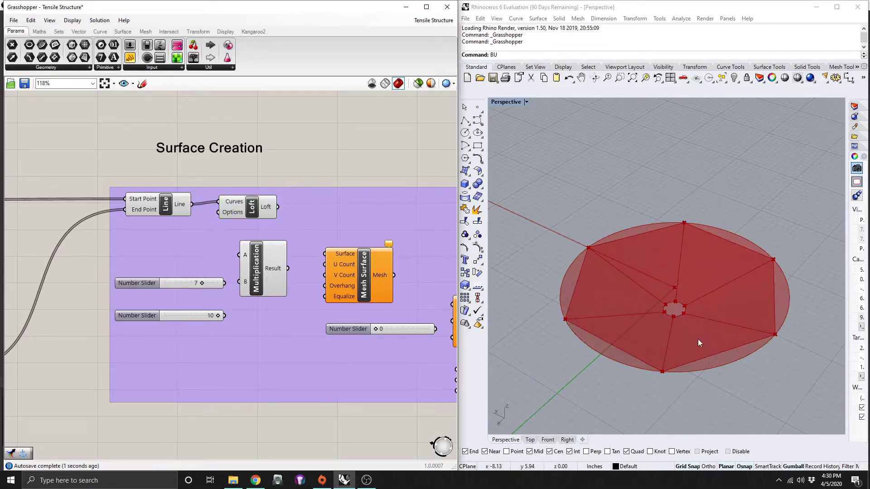
{"action": "right_click_drag", "start_coordinate": [694, 272], "coordinate": [705, 345]}
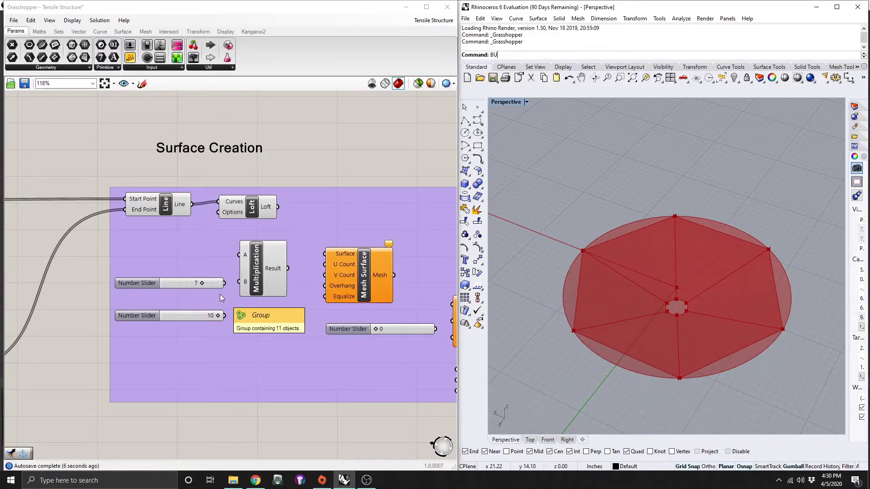
- Mesh the loft with Mesh Surface, taking U Count from Multiplication and V Count from the 10 slider
{"action": "left_click_drag", "start_coordinate": [278, 207], "coordinate": [320, 254]}
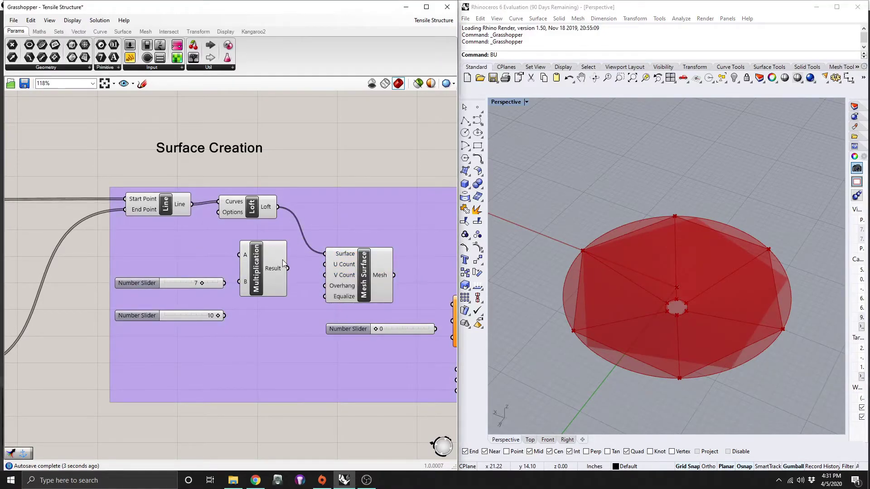
{"action": "left_click_drag", "start_coordinate": [288, 268], "coordinate": [319, 267]}
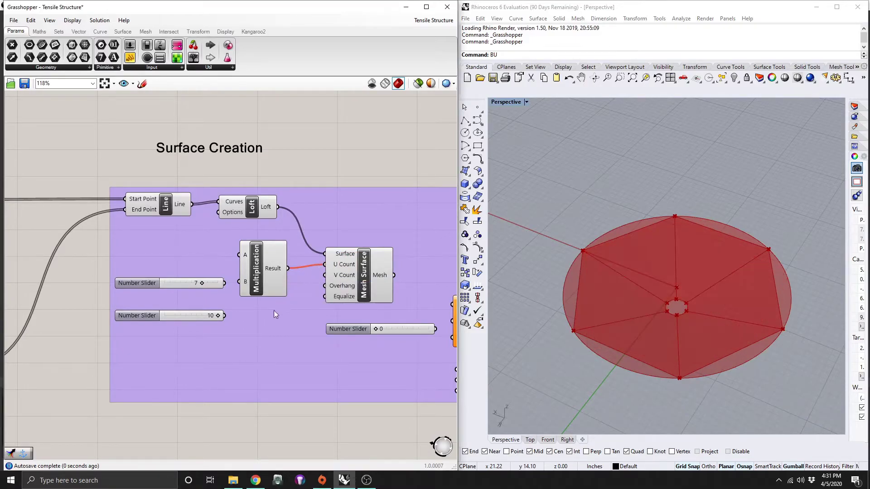
{"action": "left_click", "coordinate": [186, 318]}
{"action": "left_click_drag", "start_coordinate": [223, 315], "coordinate": [324, 275]}
{"action": "left_click_drag", "start_coordinate": [271, 281], "coordinate": [268, 271]}
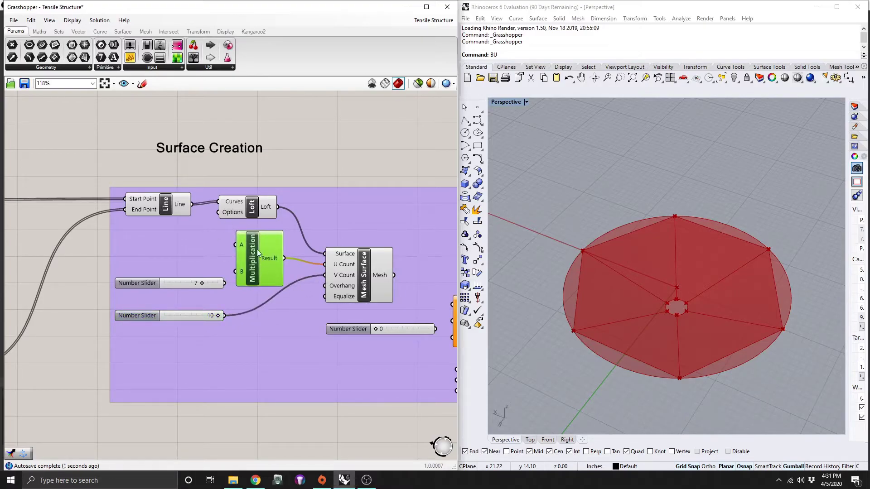
- Feed Multiplication's A input from the control point section
{"action": "right_click_drag", "start_coordinate": [230, 281], "coordinate": [283, 284]}
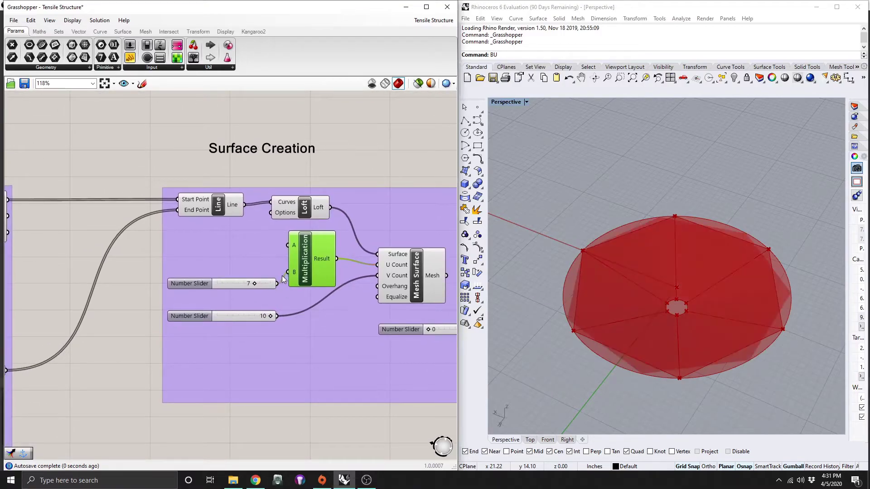
{"action": "right_click_drag", "start_coordinate": [287, 272], "coordinate": [366, 248]}
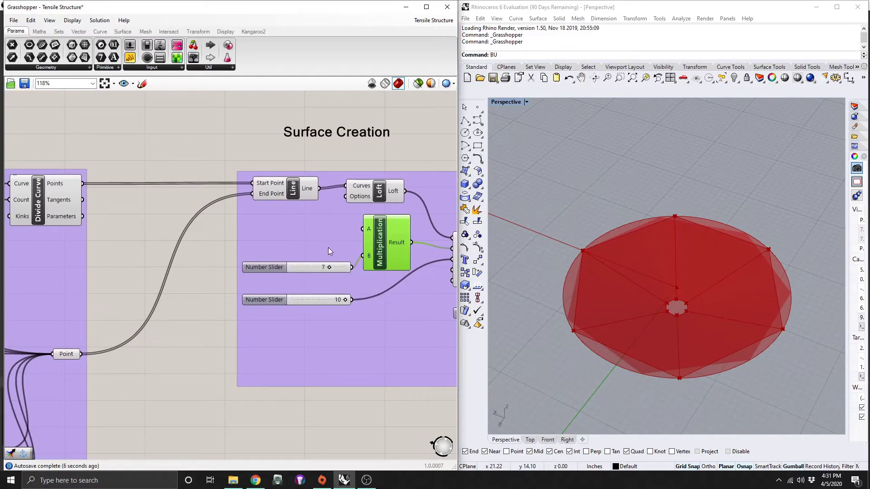
{"action": "scroll", "coordinate": [385, 227], "scroll_direction": "down", "scroll_amount": 3}
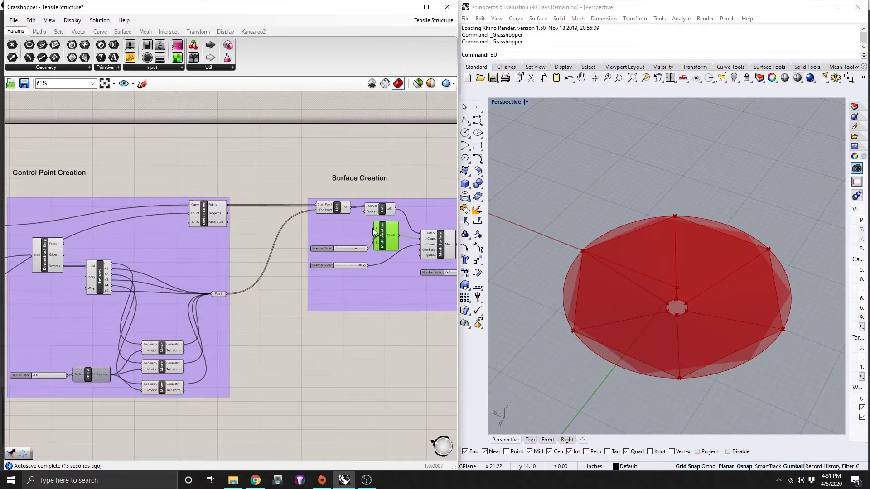
{"action": "left_click_drag", "start_coordinate": [387, 230], "coordinate": [53, 347]}
{"action": "right_click_drag", "start_coordinate": [383, 338], "coordinate": [15, 333]}
{"action": "scroll", "coordinate": [330, 266], "scroll_direction": "up", "scroll_amount": 3}
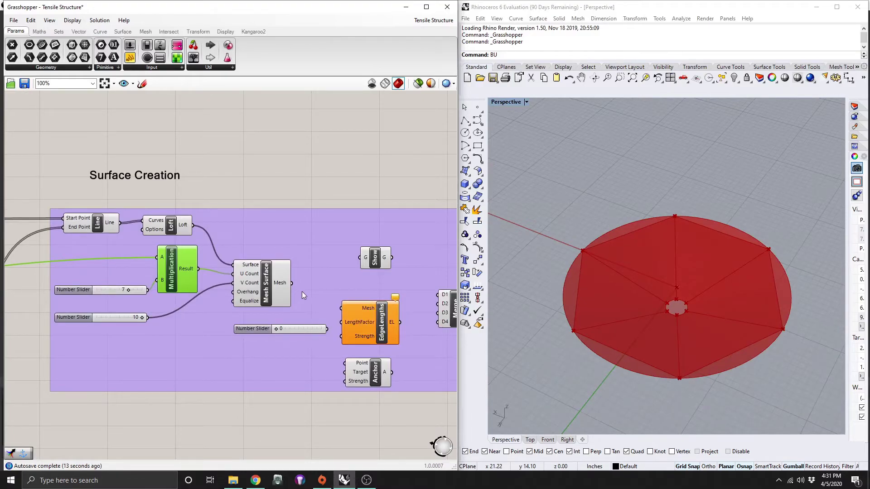
- Feed the mesh into EdgeLengths and Show's G input, and drive the edge length factor from the slider
{"action": "left_click", "coordinate": [306, 259]}
{"action": "left_click_drag", "start_coordinate": [291, 287], "coordinate": [342, 309]}
{"action": "left_click_drag", "start_coordinate": [291, 283], "coordinate": [357, 260]}
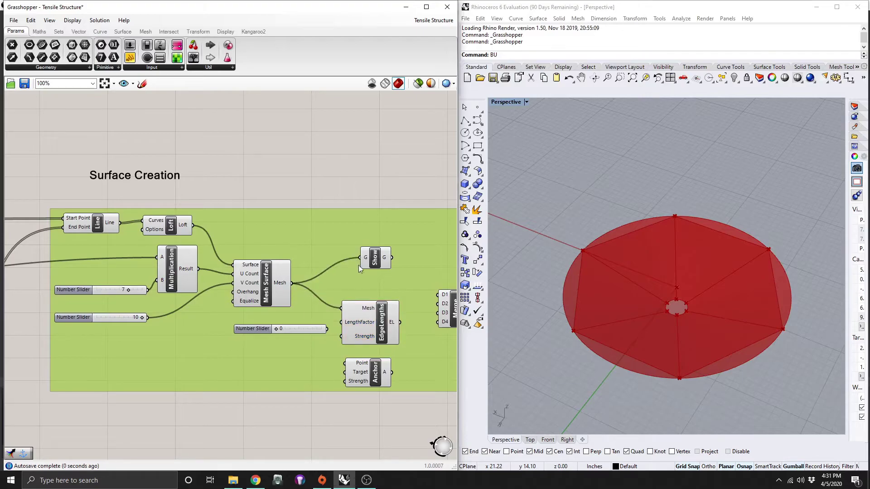
{"action": "right_click_drag", "start_coordinate": [398, 318], "coordinate": [326, 314]}
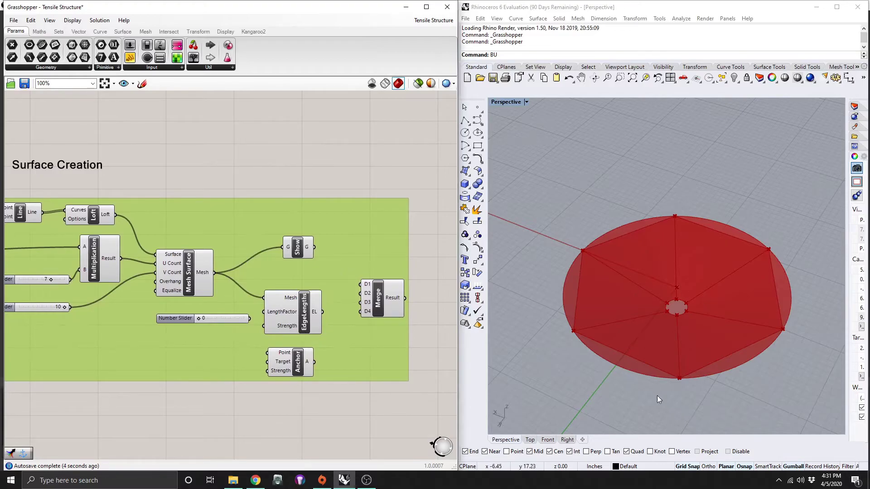
{"action": "right_click_drag", "start_coordinate": [657, 396], "coordinate": [618, 356]}
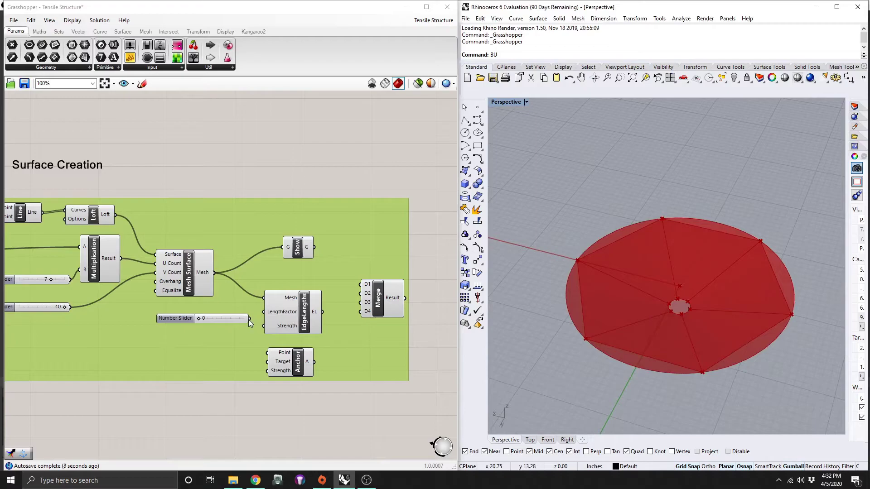
{"action": "left_click_drag", "start_coordinate": [252, 319], "coordinate": [264, 315]}
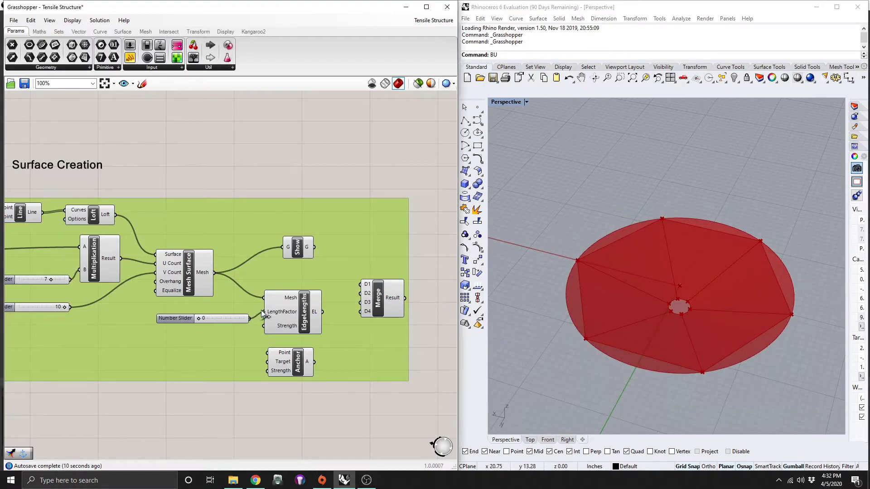
- Connect the Point parameter and Divide Curve's points to Anchor's Point input
{"action": "scroll", "coordinate": [311, 357], "scroll_direction": "up", "scroll_amount": 2}
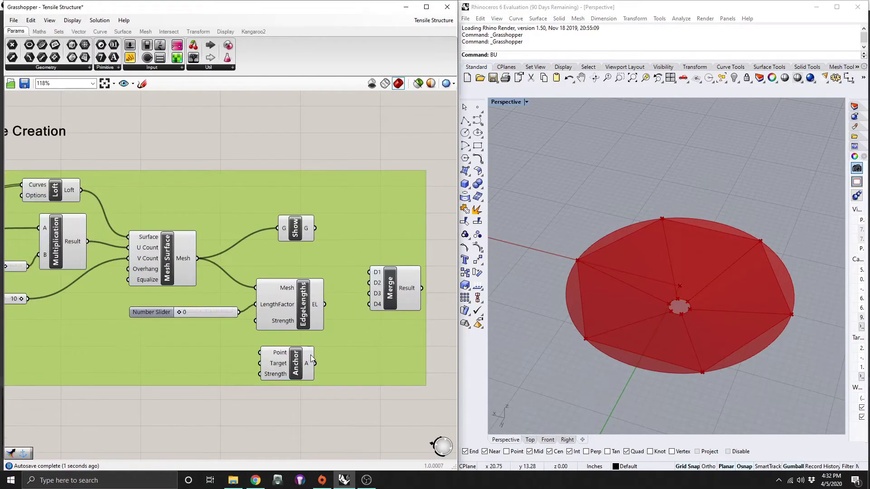
{"action": "right_click_drag", "start_coordinate": [349, 354], "coordinate": [381, 349]}
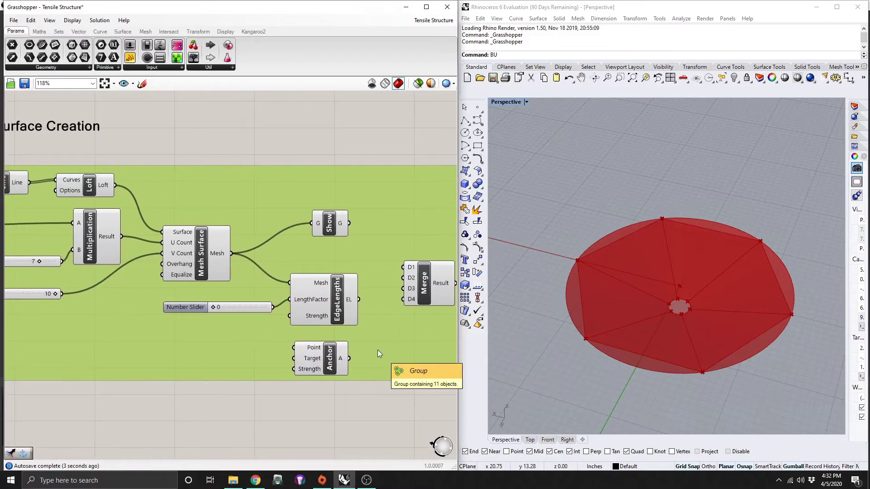
{"action": "scroll", "coordinate": [226, 334], "scroll_direction": "down", "scroll_amount": 2}
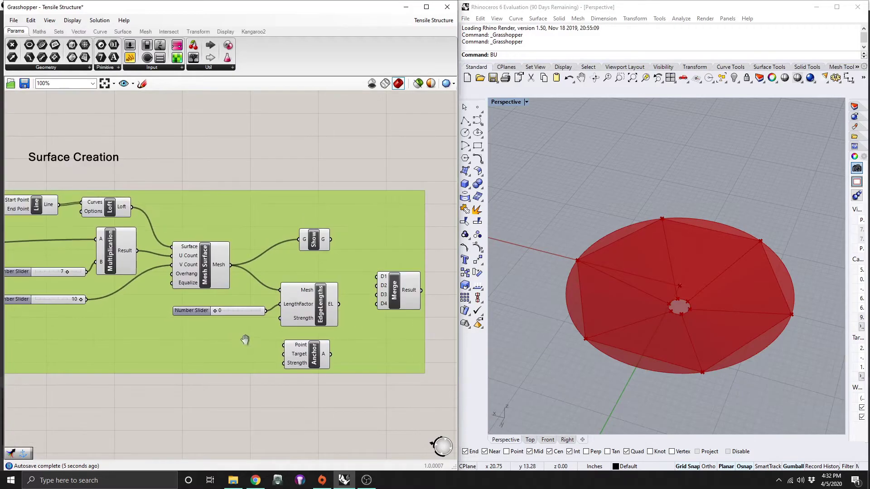
{"action": "right_click_drag", "start_coordinate": [249, 344], "coordinate": [410, 333]}
{"action": "scroll", "coordinate": [385, 326], "scroll_direction": "down", "scroll_amount": 1}
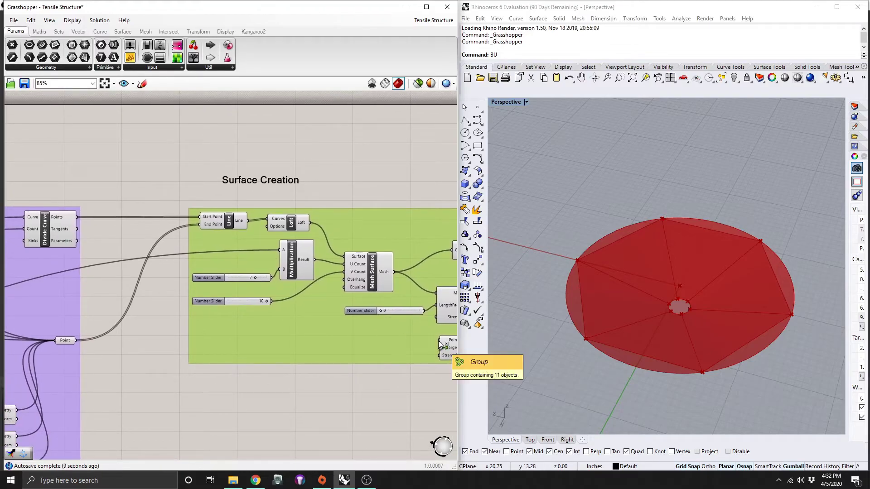
{"action": "left_click_drag", "start_coordinate": [439, 341], "coordinate": [78, 340]}
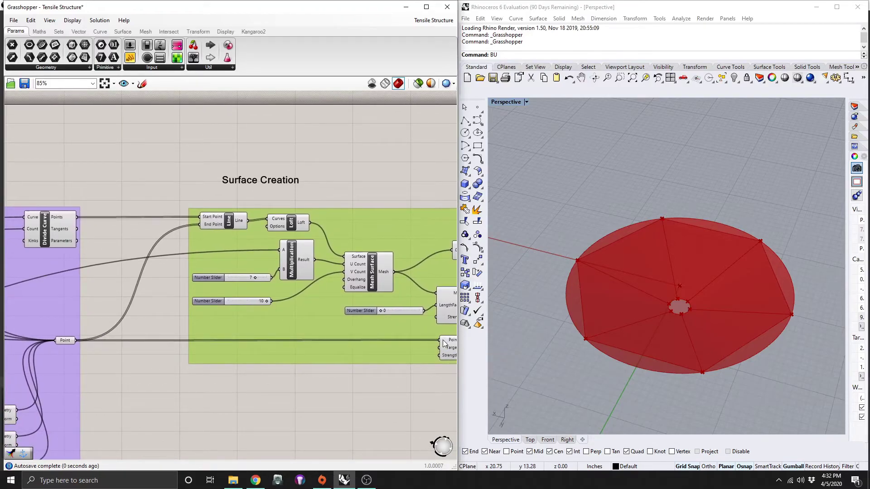
{"action": "left_click_drag", "start_coordinate": [439, 339], "coordinate": [80, 219], "text": "shift"}
{"action": "right_click_drag", "start_coordinate": [398, 320], "coordinate": [169, 317]}
- Wire the Show, EdgeLengths and Anchor goals into Merge inputs D1, D2 and D3
{"action": "scroll", "coordinate": [297, 316], "scroll_direction": "up", "scroll_amount": 2}
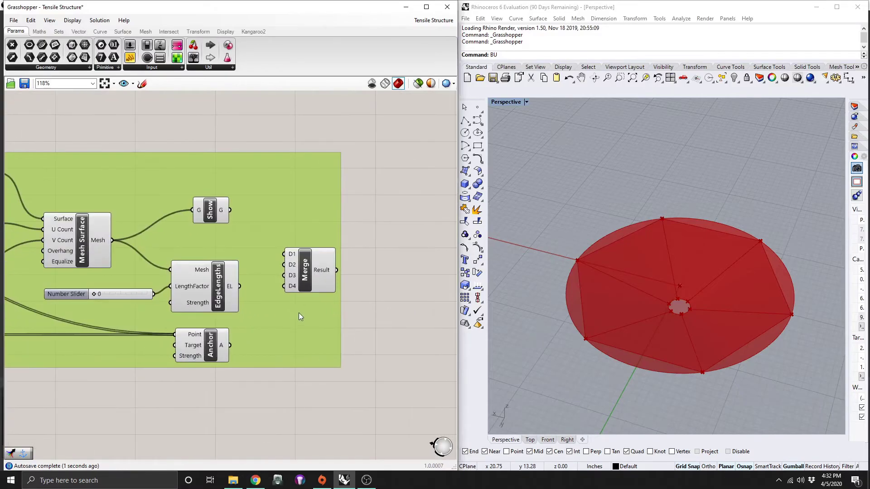
{"action": "scroll", "coordinate": [281, 302], "scroll_direction": "up", "scroll_amount": 1}
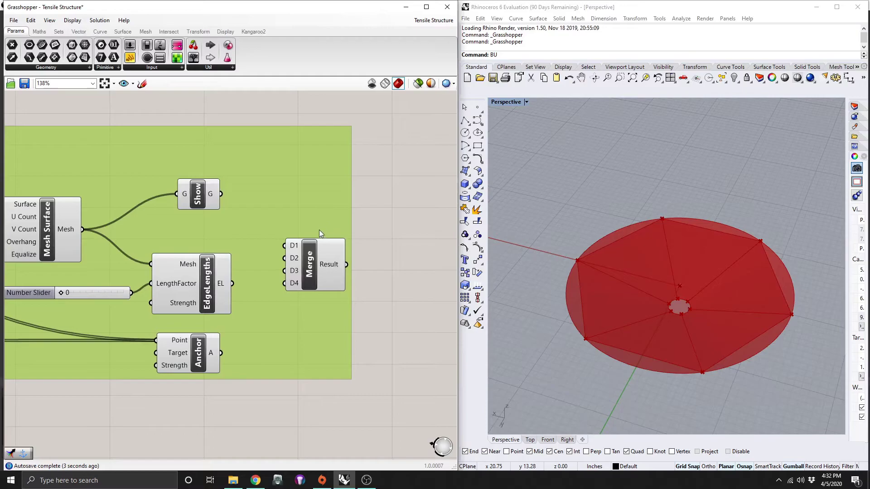
{"action": "left_click", "coordinate": [320, 260]}
{"action": "scroll", "coordinate": [322, 266], "scroll_direction": "up", "scroll_amount": 6}
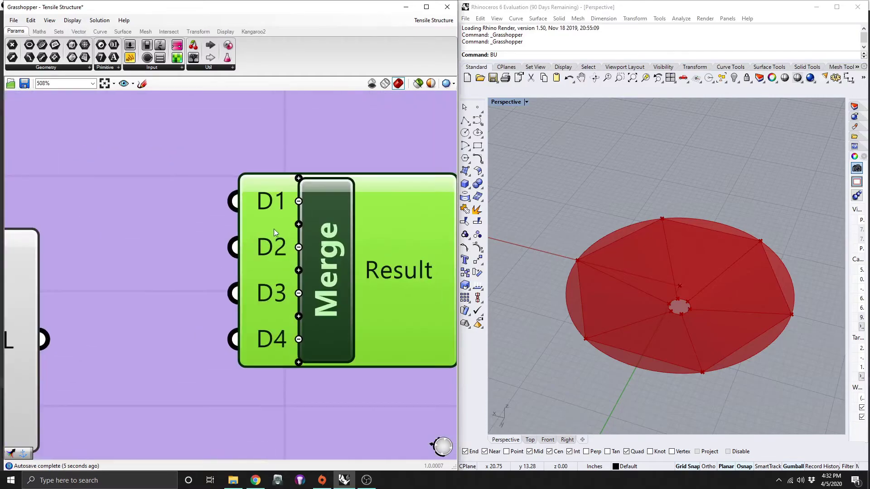
{"action": "scroll", "coordinate": [299, 360], "scroll_direction": "up", "scroll_amount": 2}
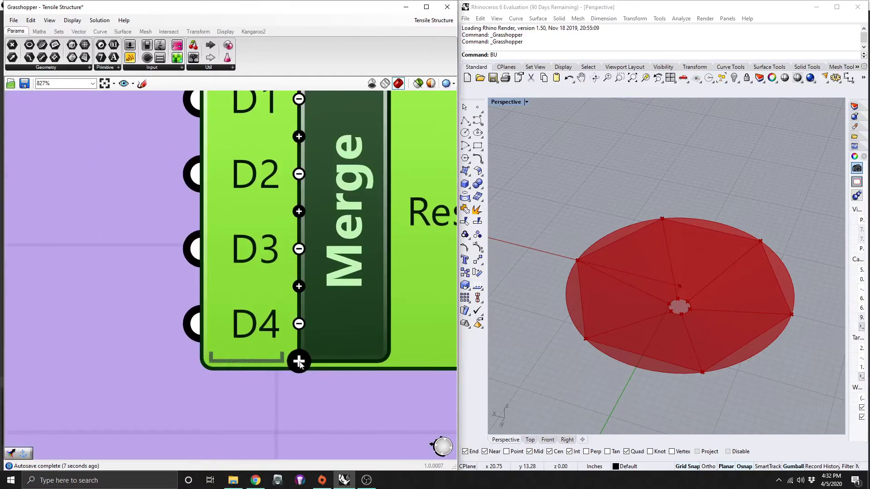
{"action": "scroll", "coordinate": [302, 358], "scroll_direction": "down", "scroll_amount": 3}
{"action": "scroll", "coordinate": [284, 323], "scroll_direction": "down", "scroll_amount": 2}
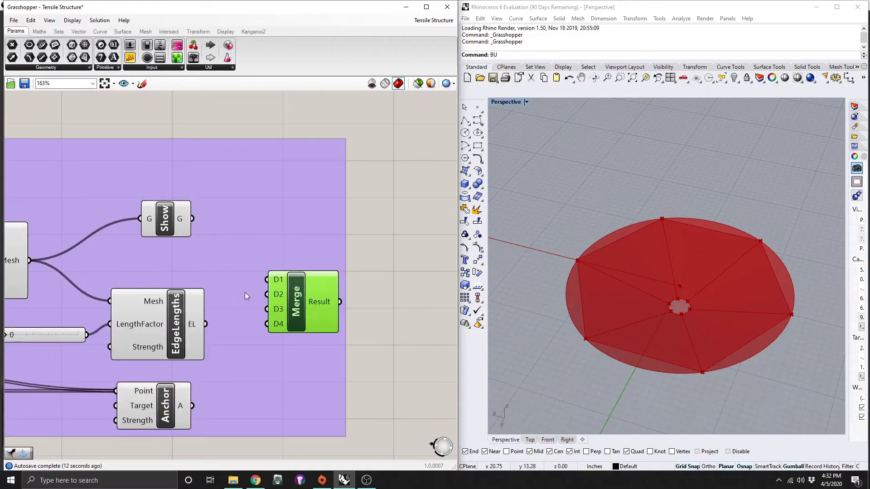
{"action": "left_click_drag", "start_coordinate": [192, 218], "coordinate": [267, 280]}
{"action": "left_click_drag", "start_coordinate": [209, 323], "coordinate": [266, 294]}
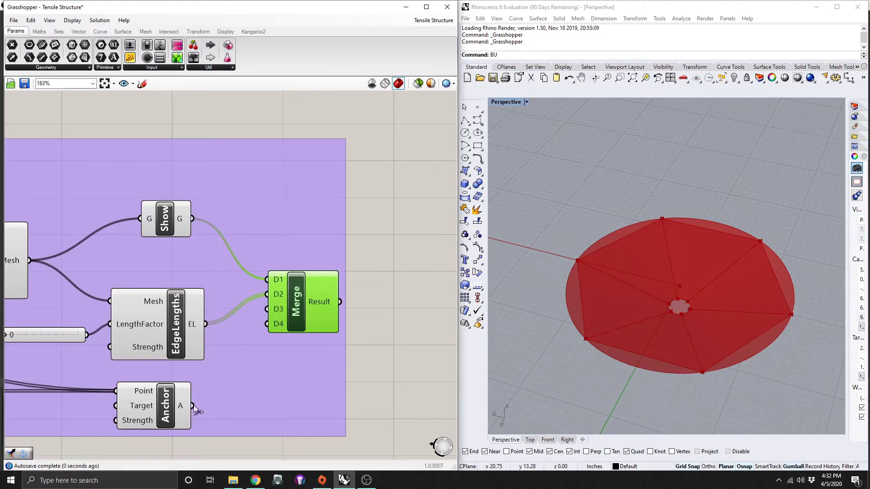
{"action": "left_click_drag", "start_coordinate": [194, 405], "coordinate": [265, 310]}
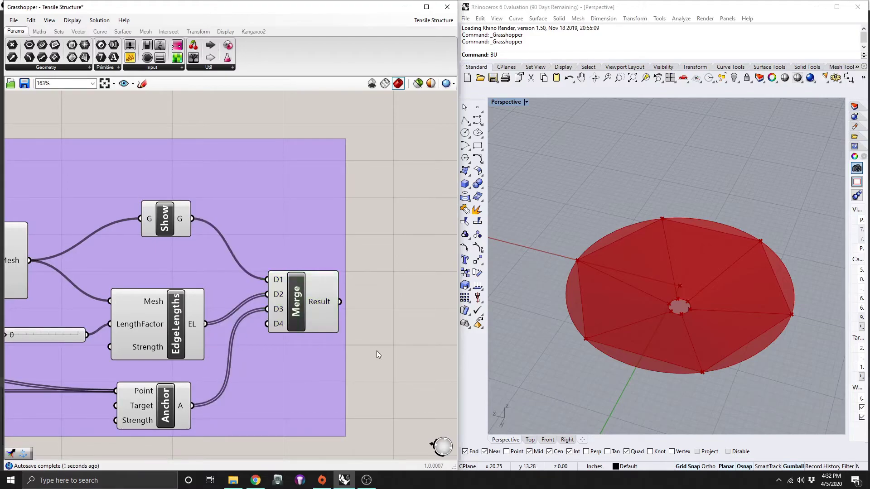
{"action": "scroll", "coordinate": [376, 354], "scroll_direction": "down", "scroll_amount": 2}
{"action": "right_click_drag", "start_coordinate": [370, 338], "coordinate": [195, 342]}
- Add a Kangaroo Solver to the right of Merge and feed the merged goals into its GoalObjects
{"action": "double_click", "coordinate": [203, 343]}
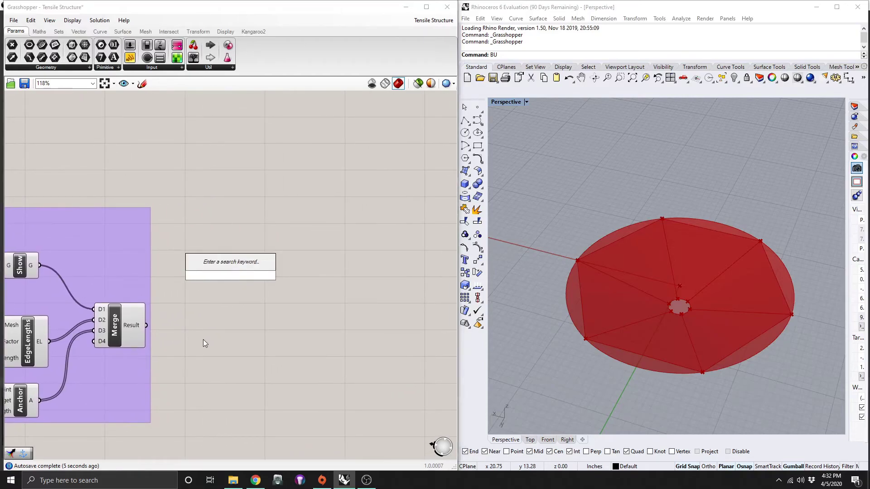
{"action": "type", "text": "solver"}
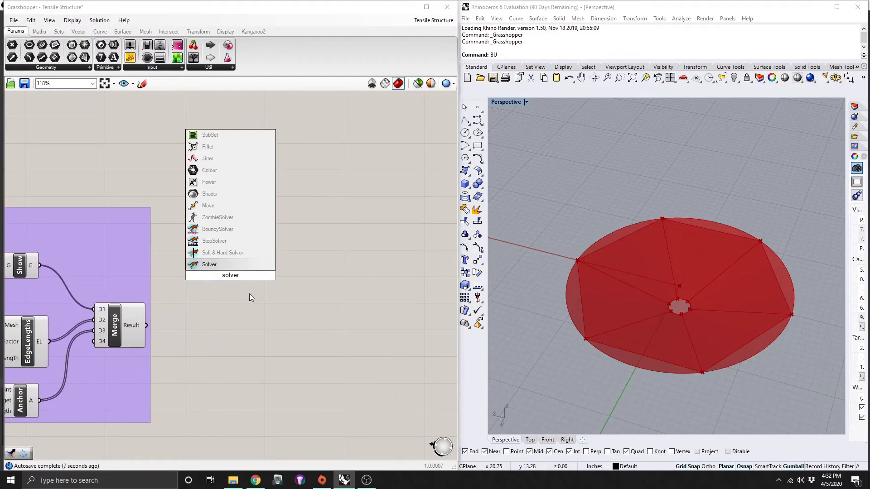
{"action": "left_click", "coordinate": [227, 265]}
{"action": "left_click_drag", "start_coordinate": [225, 276], "coordinate": [279, 350]}
{"action": "left_click_drag", "start_coordinate": [147, 327], "coordinate": [245, 324]}
- Inspect the relaxed star-shaped membrane in Rhino and move the Solver further right
{"action": "right_click_drag", "start_coordinate": [689, 412], "coordinate": [716, 390]}
{"action": "right_click_drag", "start_coordinate": [628, 251], "coordinate": [635, 342]}
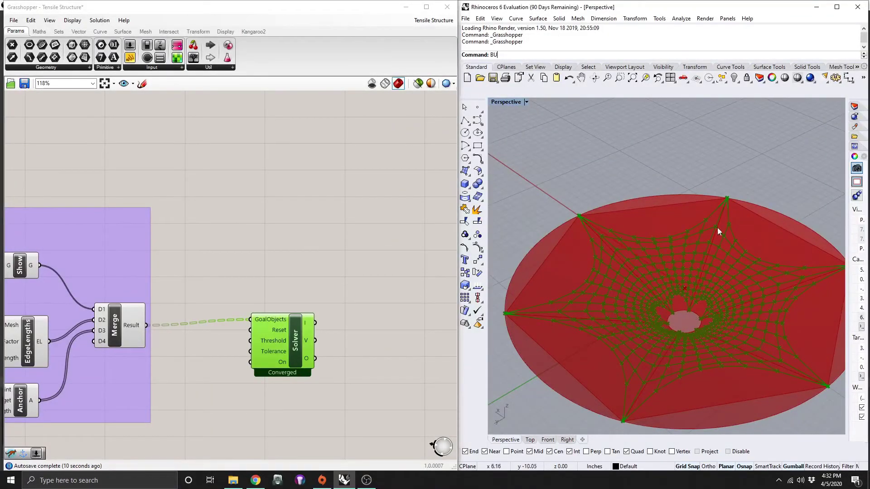
{"action": "right_click_drag", "start_coordinate": [663, 300], "coordinate": [488, 279]}
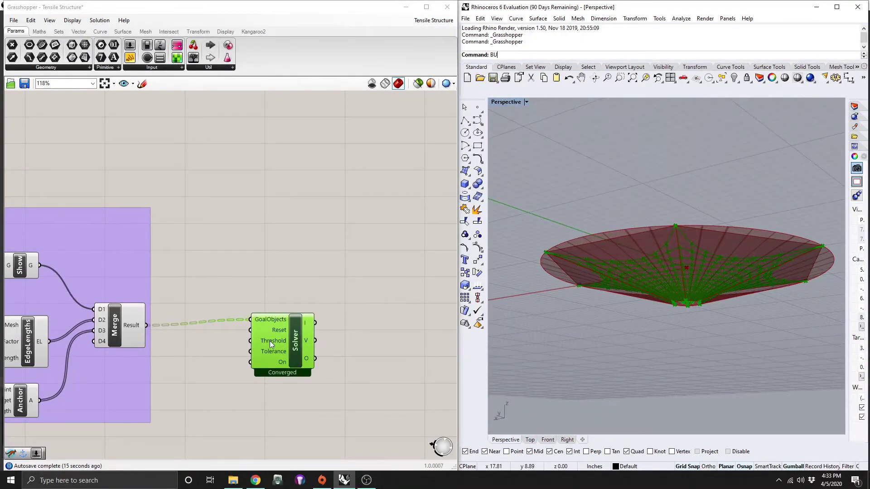
{"action": "left_click_drag", "start_coordinate": [270, 340], "coordinate": [380, 340]}
{"action": "scroll", "coordinate": [181, 336], "scroll_direction": "down", "scroll_amount": 2}
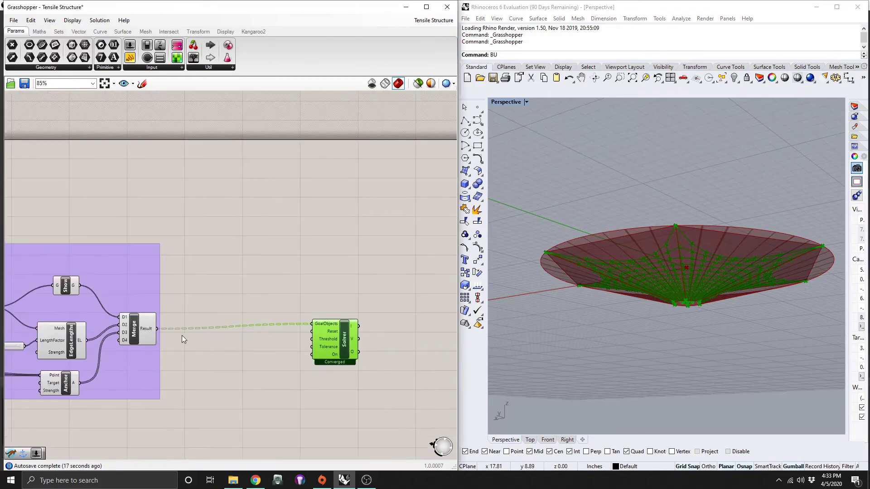
{"action": "scroll", "coordinate": [181, 336], "scroll_direction": "left", "scroll_amount": 5}
{"action": "scroll", "coordinate": [161, 349], "scroll_direction": "up", "scroll_amount": 3}
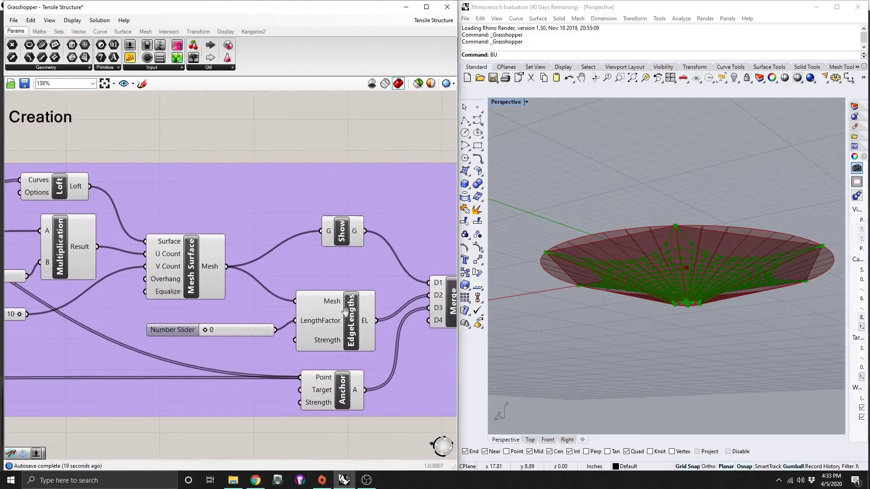
{"action": "scroll", "coordinate": [154, 335], "scroll_direction": "right", "scroll_amount": 5}
- Add a Button wired to the Solver's Reset input and press it to rerun the solver
{"action": "double_click", "coordinate": [279, 324]}
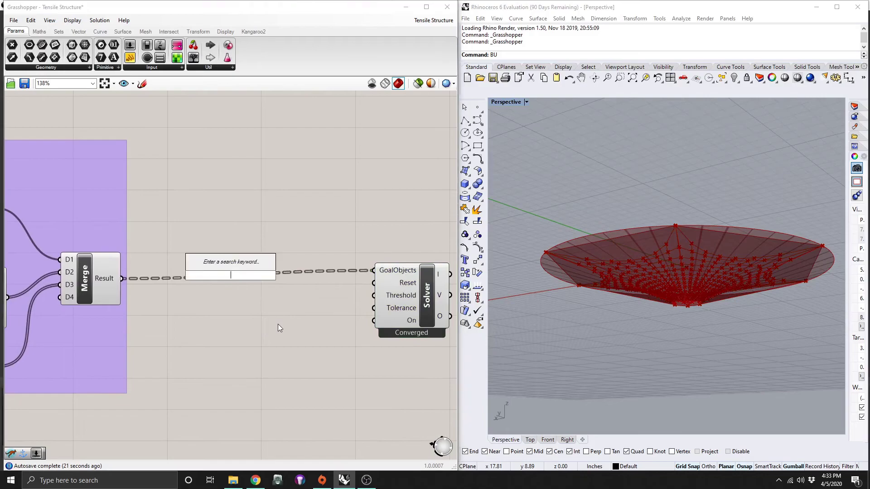
{"action": "type", "text": "button"}
{"action": "left_click_drag", "start_coordinate": [214, 264], "coordinate": [373, 283]}
{"action": "left_click", "coordinate": [321, 335]}
{"action": "left_click", "coordinate": [278, 312]}
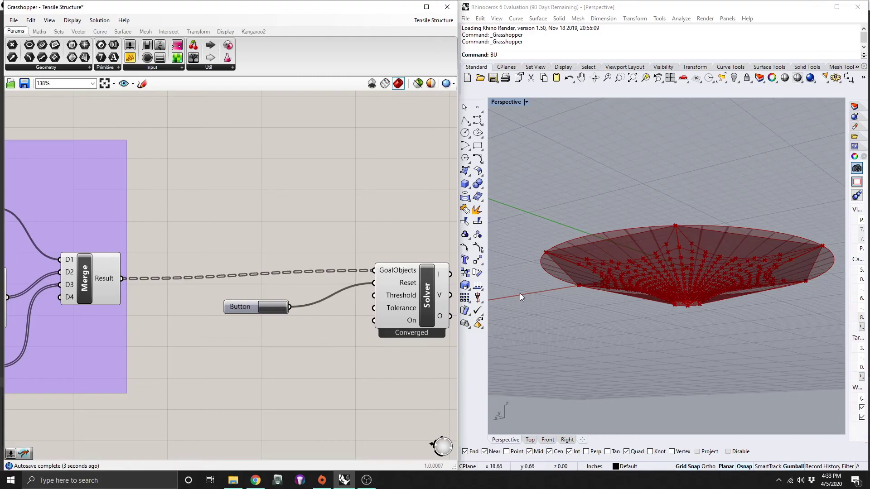
{"action": "scroll", "coordinate": [320, 322], "scroll_direction": "down", "scroll_amount": 6}
- Turn Preview Off for all components in the three groups of the definition
{"action": "right_click_drag", "start_coordinate": [181, 344], "coordinate": [369, 344]}
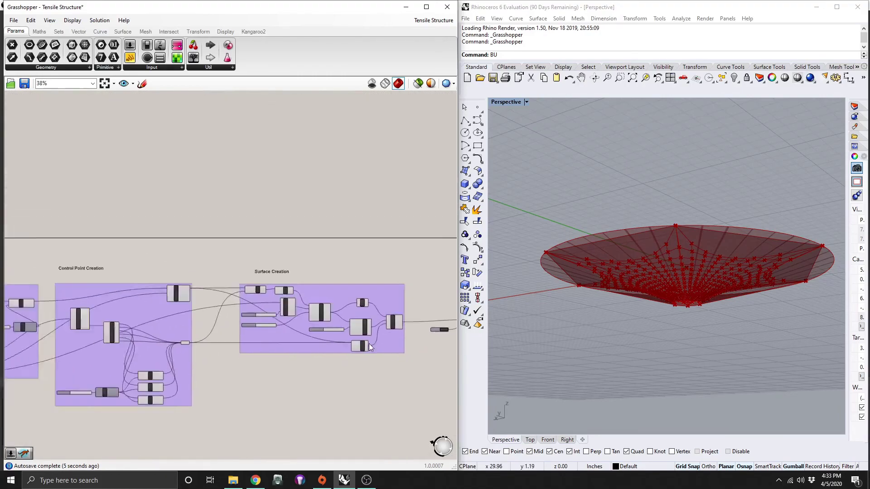
{"action": "scroll", "coordinate": [301, 394], "scroll_direction": "down", "scroll_amount": 3}
{"action": "right_click_drag", "start_coordinate": [301, 394], "coordinate": [381, 372]}
{"action": "left_click_drag", "start_coordinate": [446, 369], "coordinate": [50, 280]}
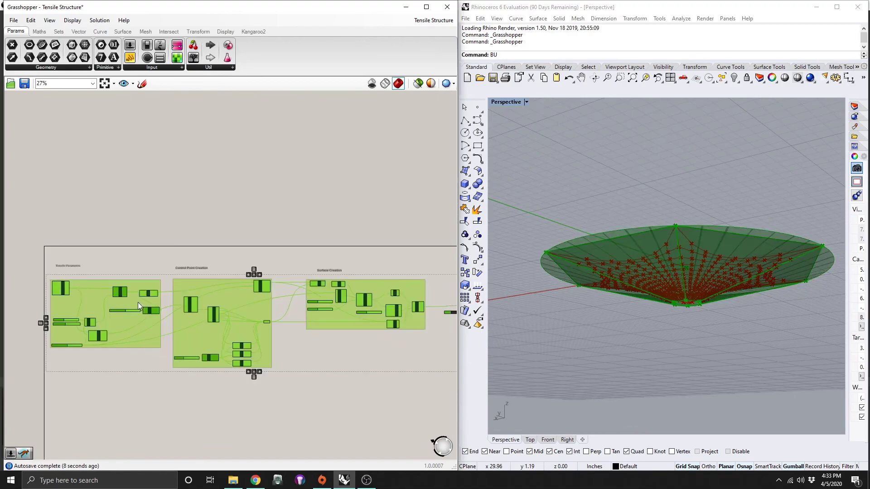
{"action": "middle_click", "coordinate": [167, 308]}
{"action": "left_click", "coordinate": [167, 284]}
{"action": "left_click", "coordinate": [425, 352]}
- Orbit the Perspective view to look down on the membrane and its central opening
{"action": "right_click_drag", "start_coordinate": [425, 352], "coordinate": [211, 369]}
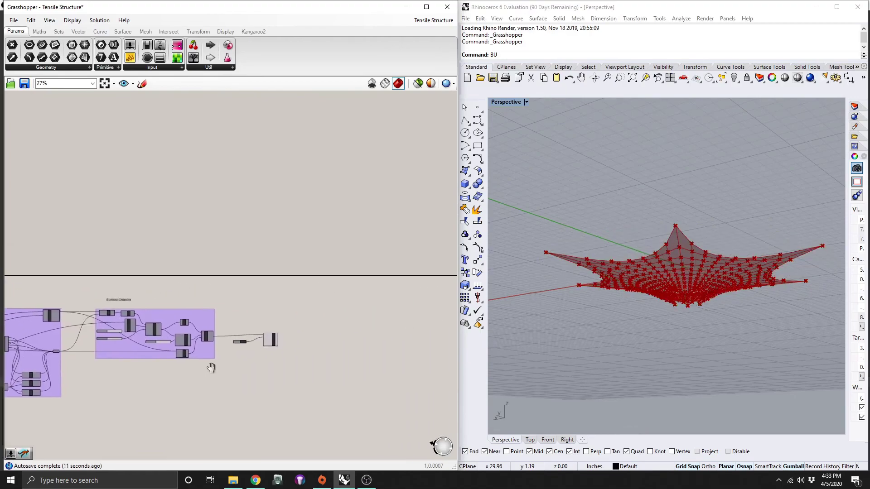
{"action": "right_click_drag", "start_coordinate": [641, 270], "coordinate": [648, 361]}
{"action": "scroll", "coordinate": [702, 301], "scroll_direction": "up", "scroll_amount": 5}
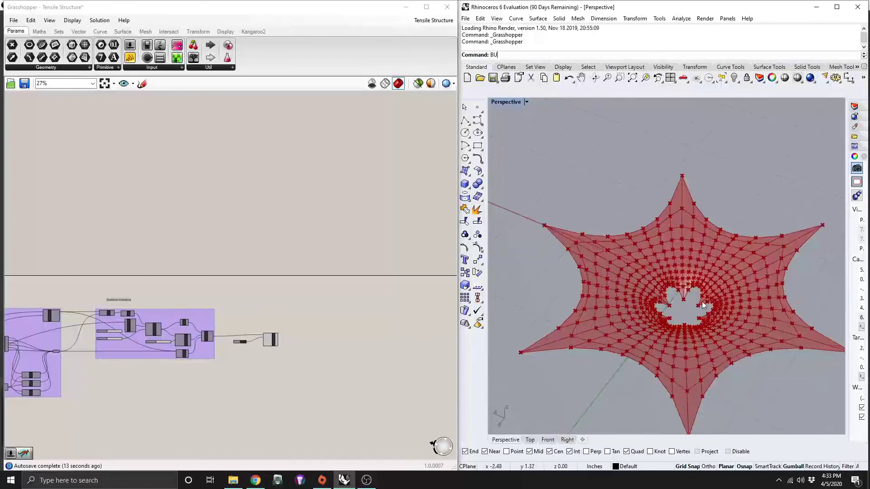
{"action": "scroll", "coordinate": [705, 301], "scroll_direction": "down", "scroll_amount": 2}
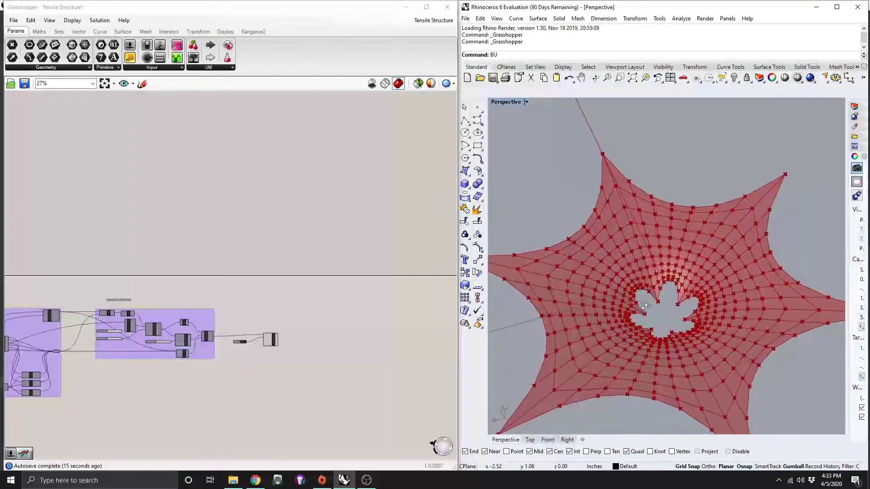